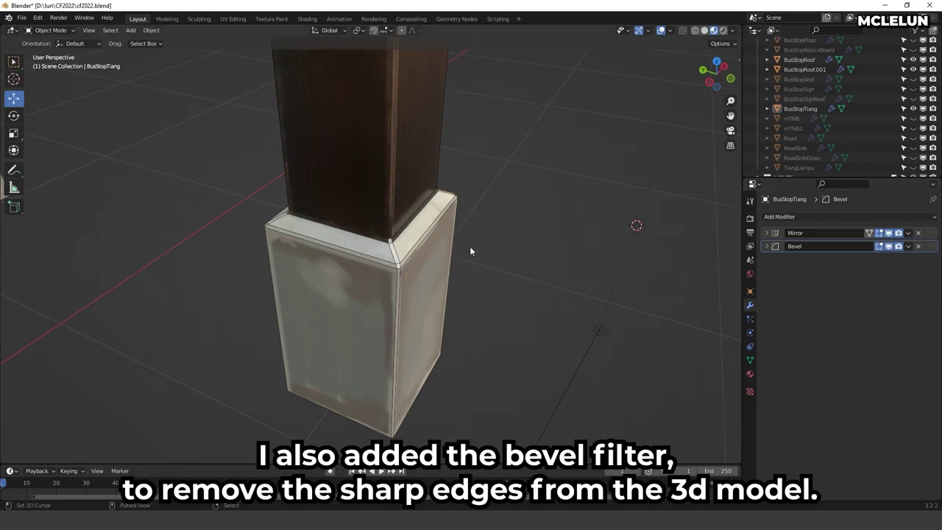
Compare the BusStopTiang pillar edges with and without the Bevel modifier by toggling its display in the viewport.
left_click(889, 246)
left_click(889, 246)
left_click(889, 246)
left_click(890, 247)
left_click(890, 247)
left_click(890, 247)
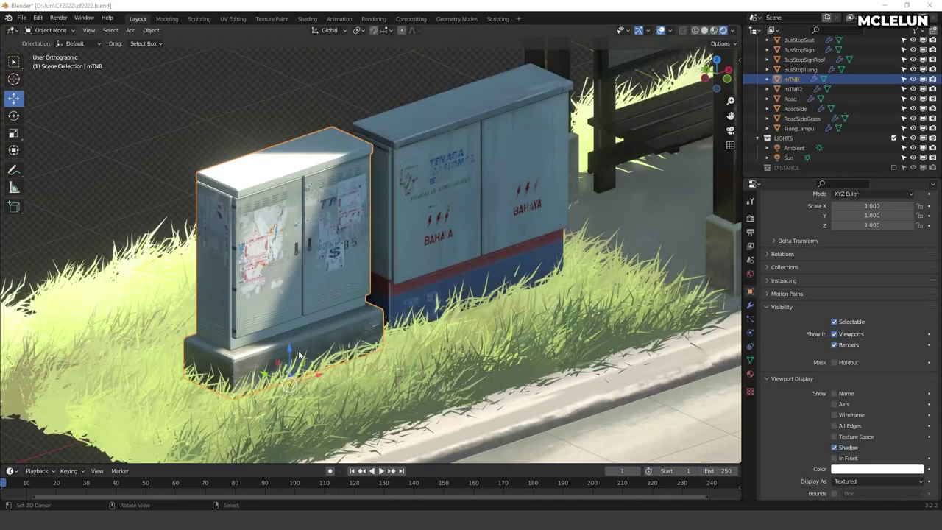
Move the electrical cabinets mTNB and mTNB2 along the grass verge, farther from the bus stop.
key("g")
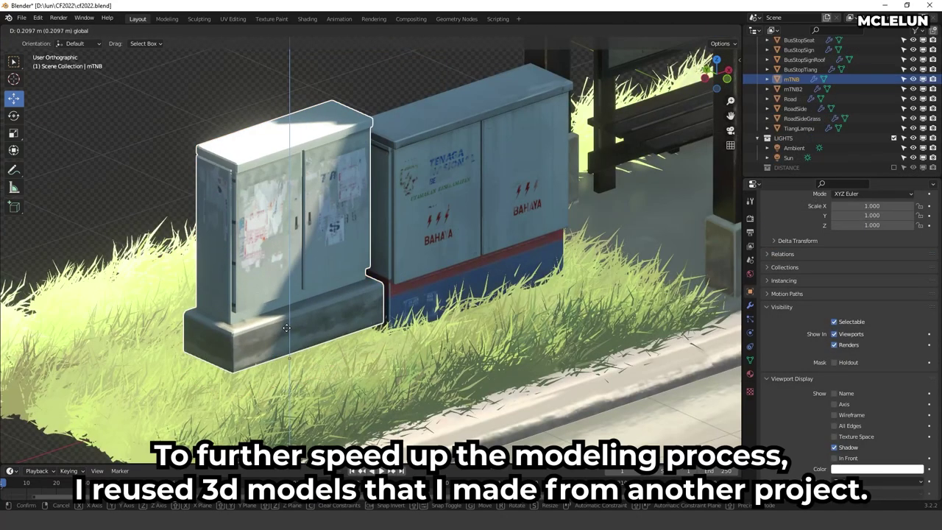
left_click(212, 366)
left_click(424, 253)
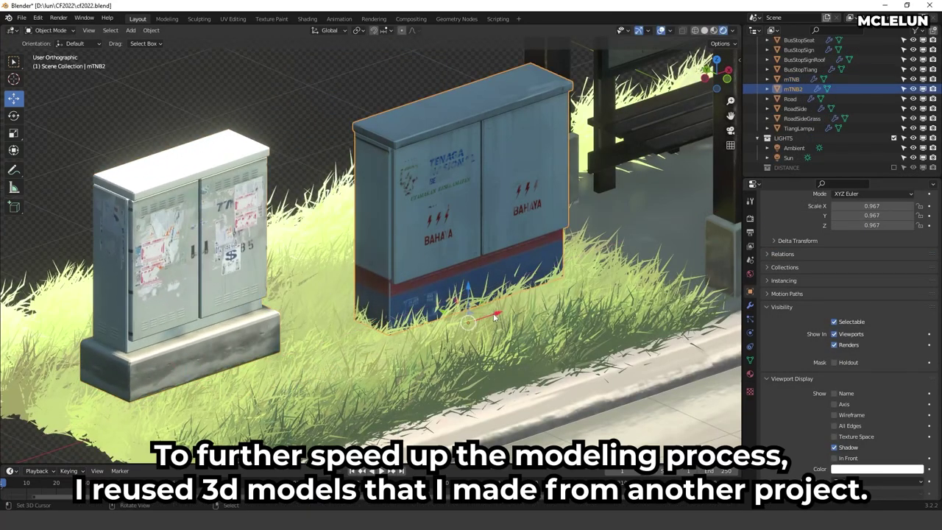
key("g")
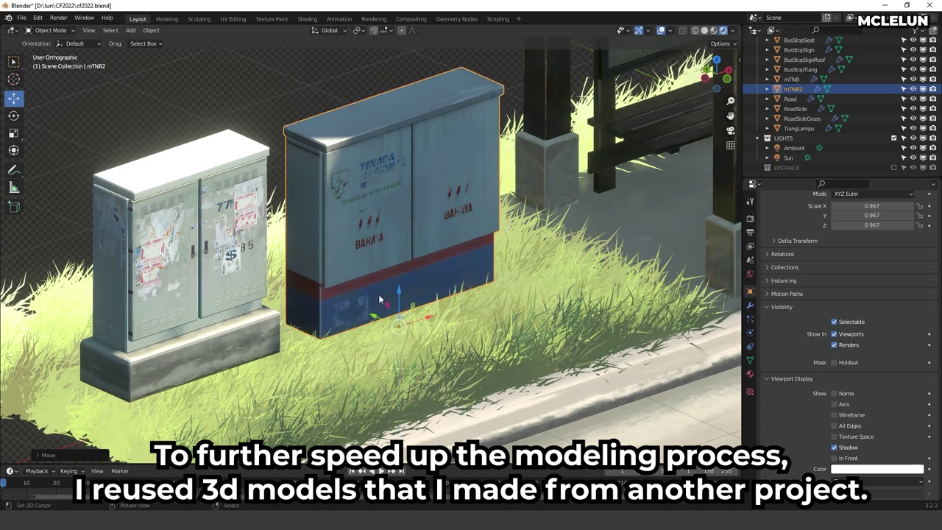
left_click(390, 276)
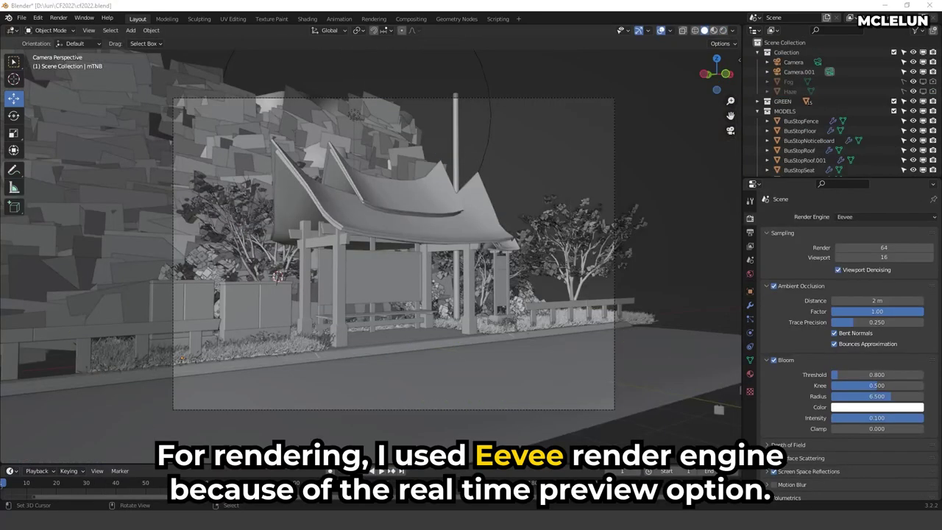
Set the render engine to Eevee and preview the scene with Rendered viewport shading.
left_click(906, 217)
left_click(840, 231)
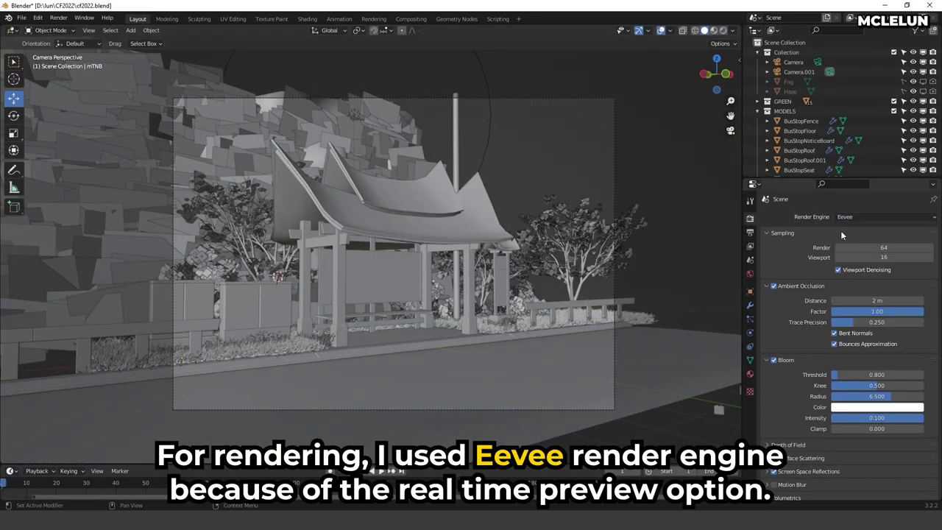
left_click(724, 31)
Set the View Transform in the scene's Color Management to Standard.
scroll(853, 376, "down", 6)
scroll(853, 375, "down", 8)
left_click(865, 432)
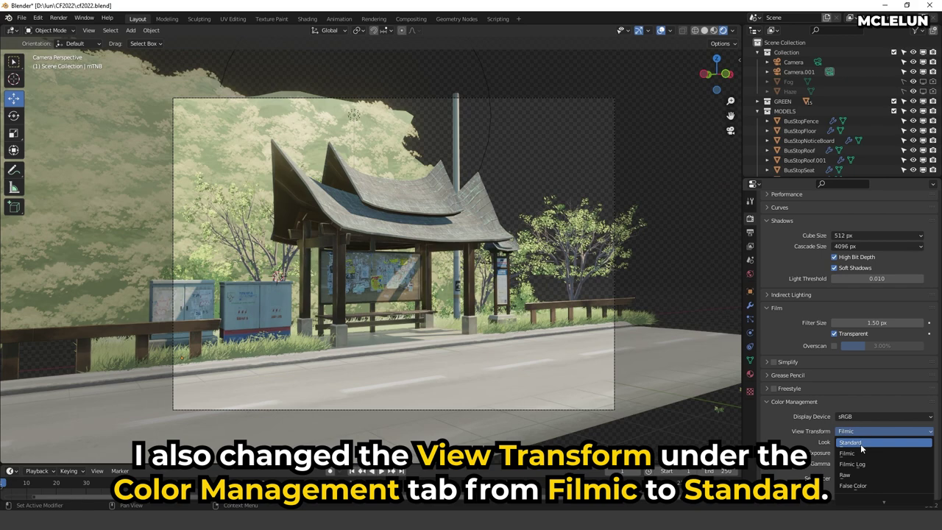
left_click(861, 443)
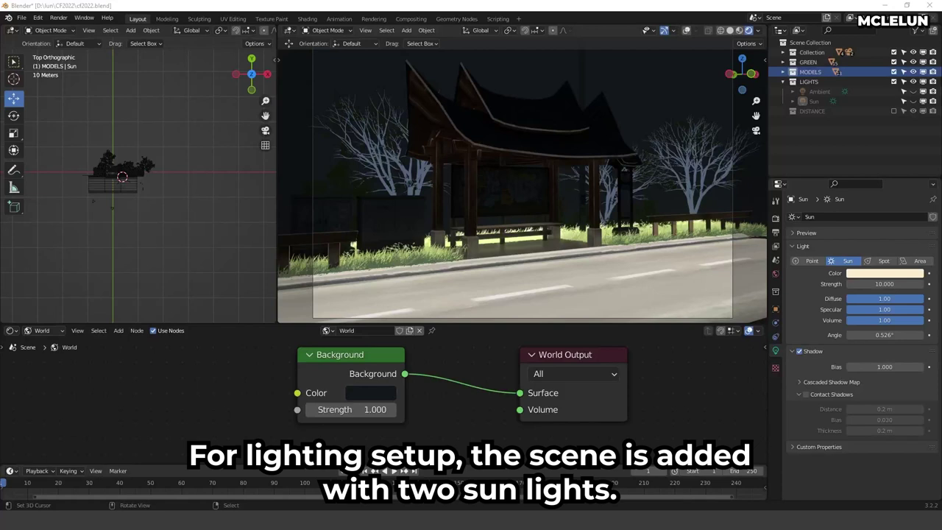
Show the Sun and Ambient lights in the viewport and adjust the world background color.
left_click(914, 101)
left_click(913, 92)
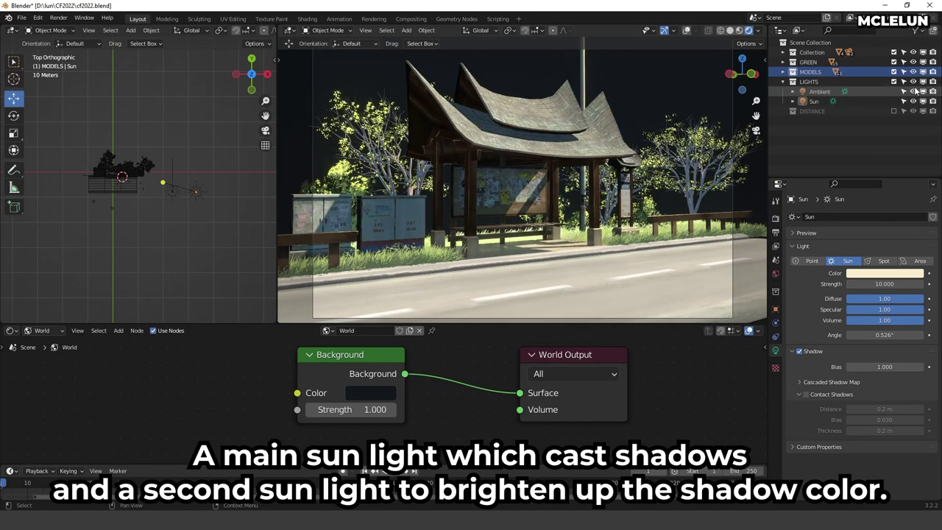
left_click(378, 394)
left_click_drag(477, 272, 513, 234)
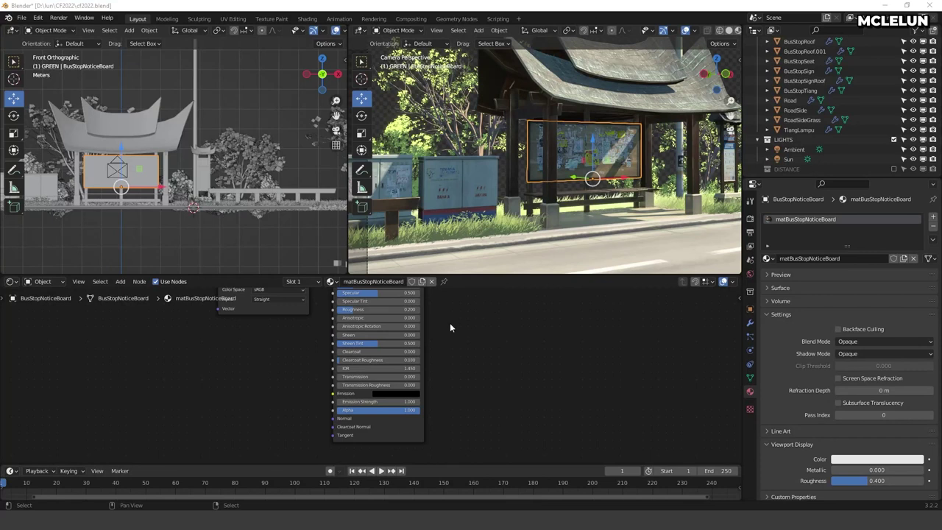
Examine the shader nodes and image textures of the notice board and the two electrical cabinets, mTNB and mTNB2.
middle_click_drag(458, 337, 459, 454)
left_click(268, 340)
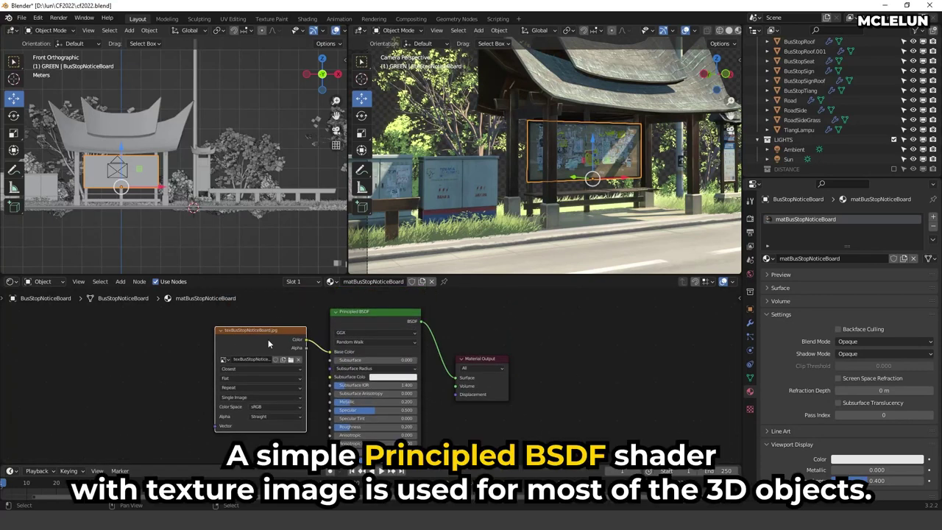
scroll(268, 339, "up", 1)
left_click(399, 177)
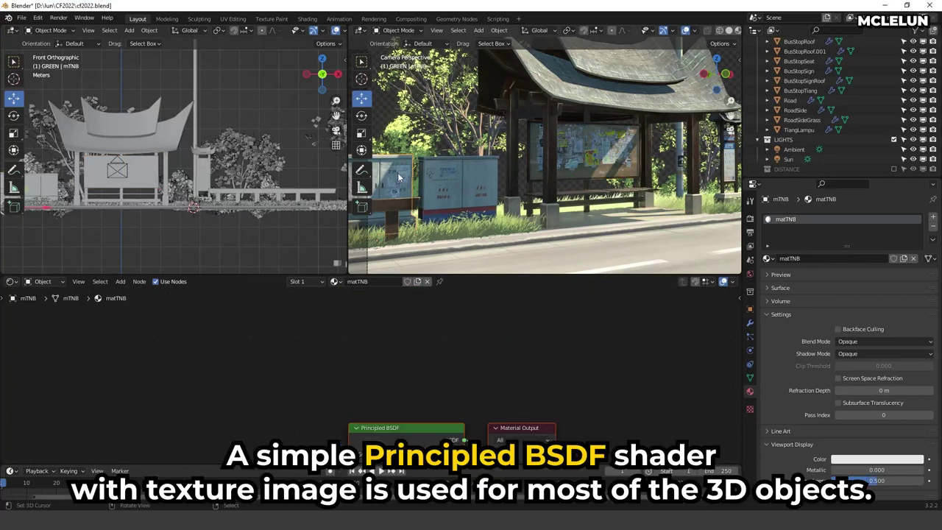
middle_click_drag(456, 417, 395, 308)
middle_click_drag(206, 360, 238, 331)
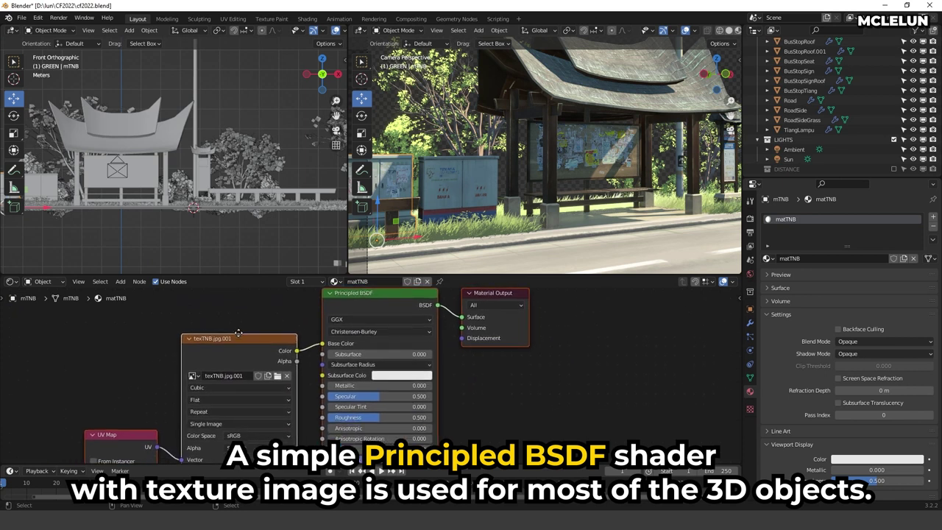
left_click(436, 162)
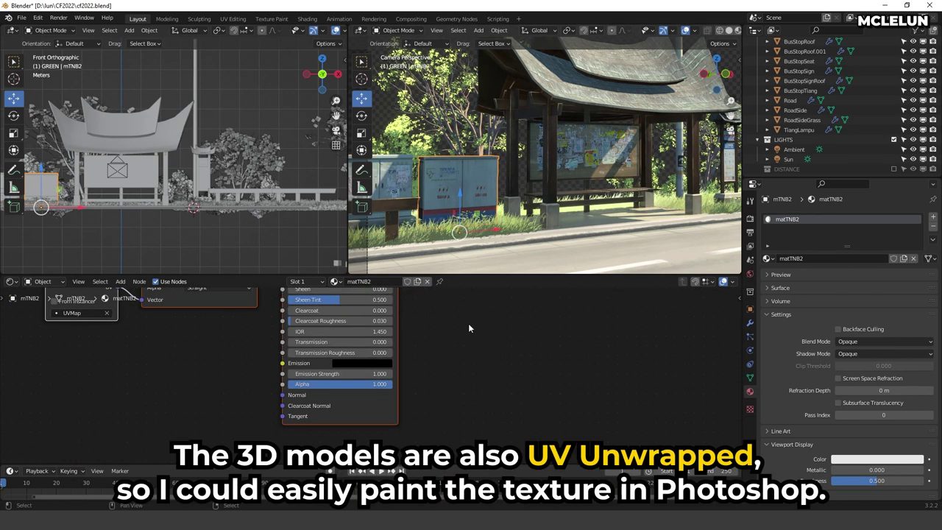
middle_click_drag(575, 449, 566, 463)
Show the texture and UV layout of the mTNB2 cabinet in the UV Editor by entering Edit Mode.
left_click(11, 31)
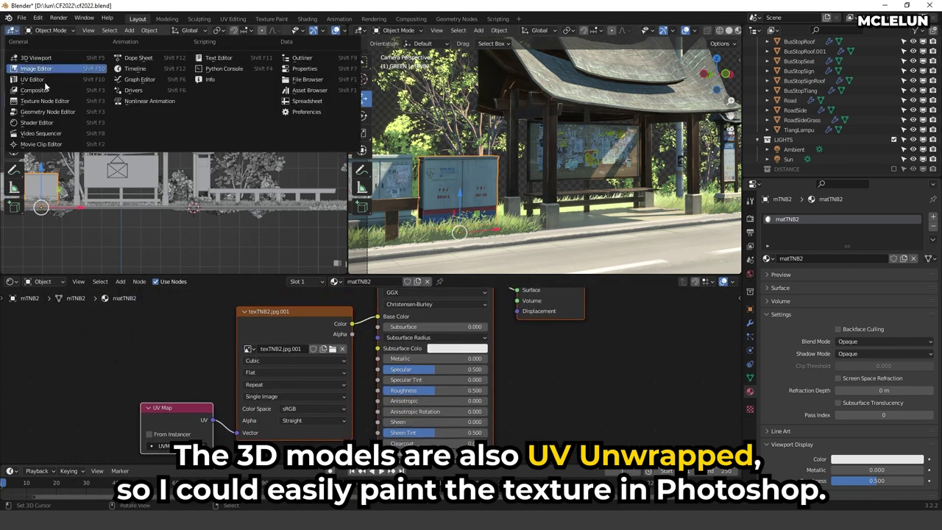
left_click(48, 80)
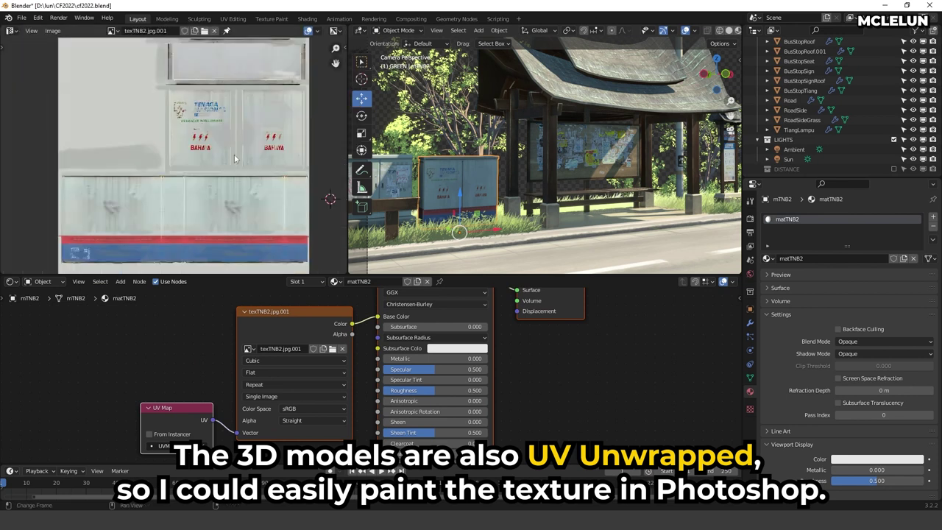
key("Tab")
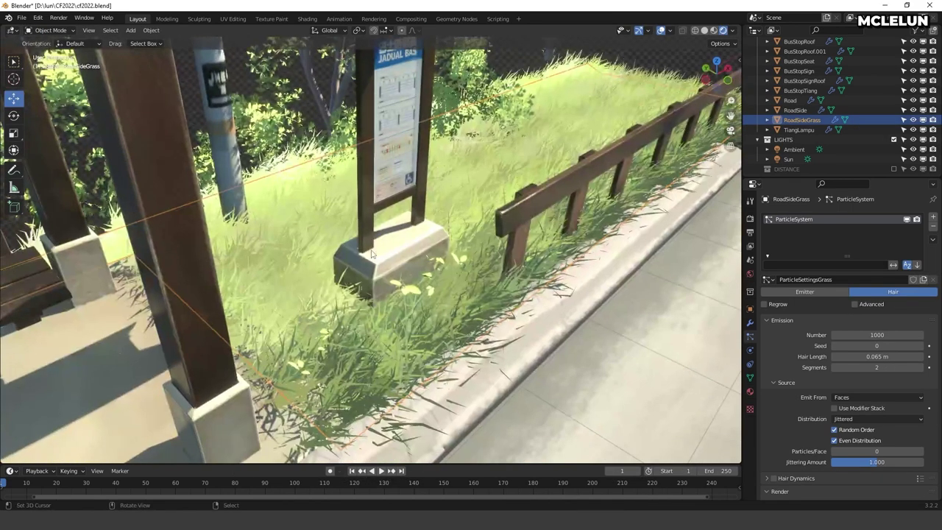
Review the hair particle settings of RoadSideGrass, from emission and render options down to the children settings.
scroll(885, 361, "down", 5)
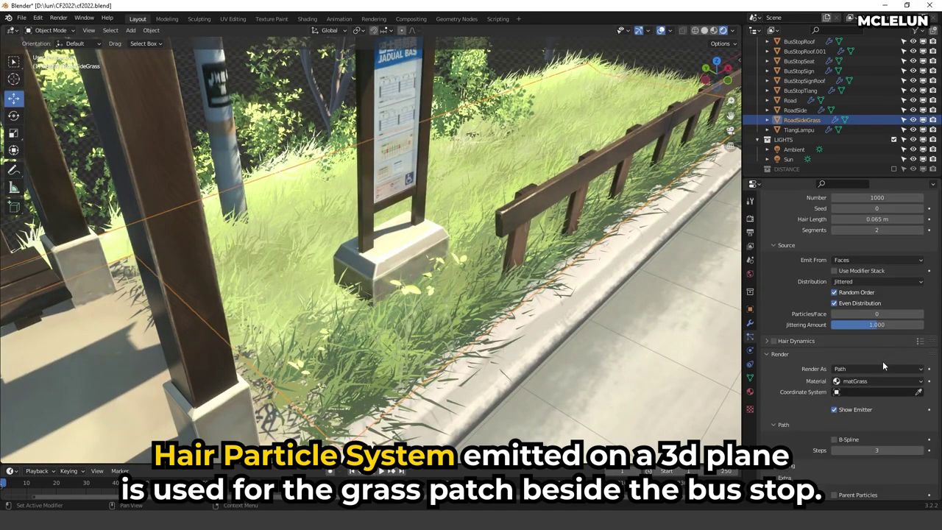
scroll(861, 383, "down", 3)
scroll(845, 370, "down", 4)
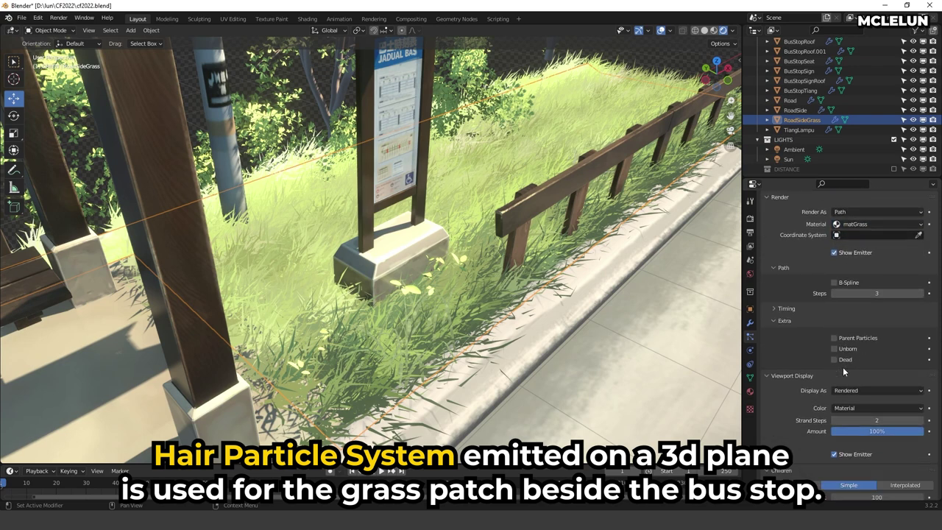
scroll(851, 323, "down", 5)
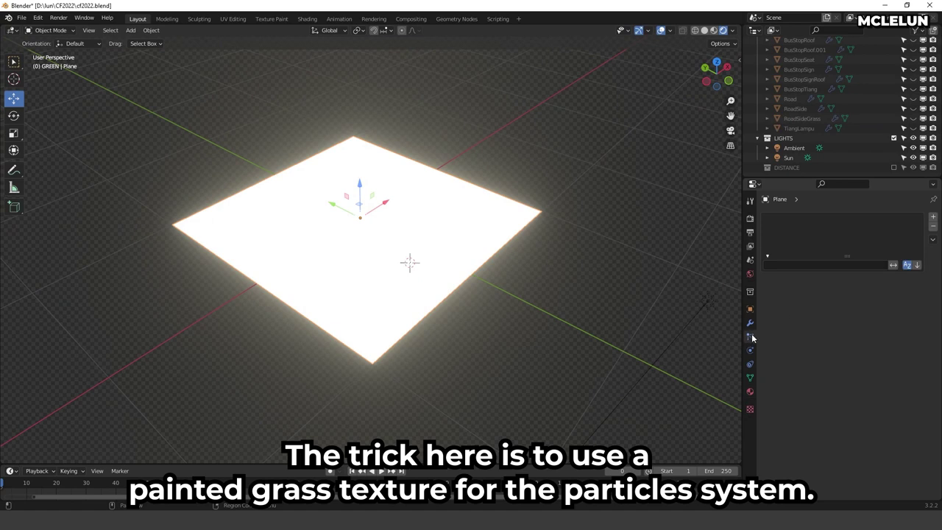
Add a Hair particle system to the plane with a hair length of 0.2 m.
left_click(932, 219)
left_click(878, 291)
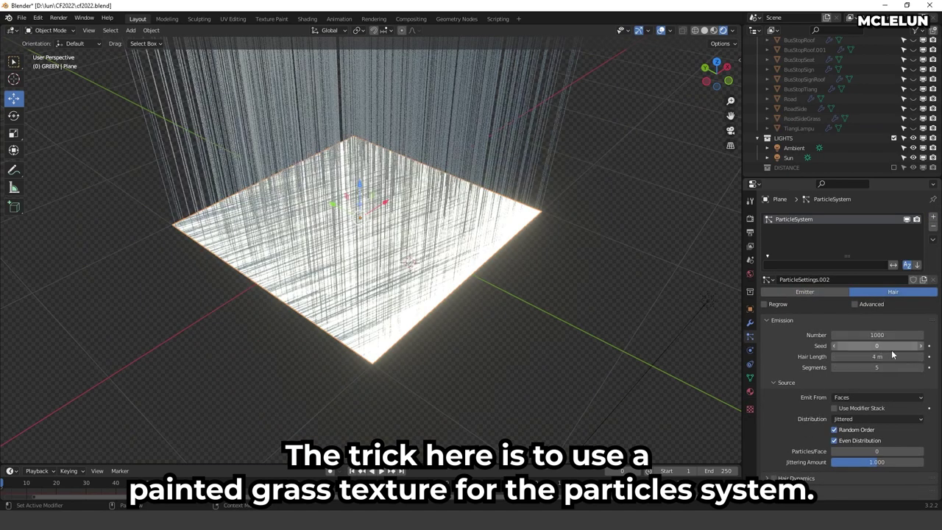
type("0.2")
key("Return")
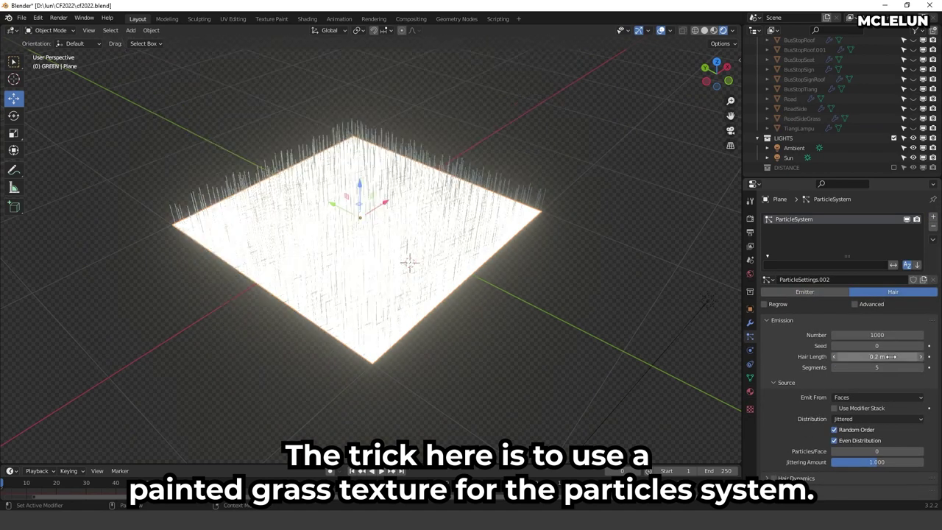
Assign the existing matGrass material to the plane.
left_click(750, 391)
left_click(768, 259)
left_click(814, 274)
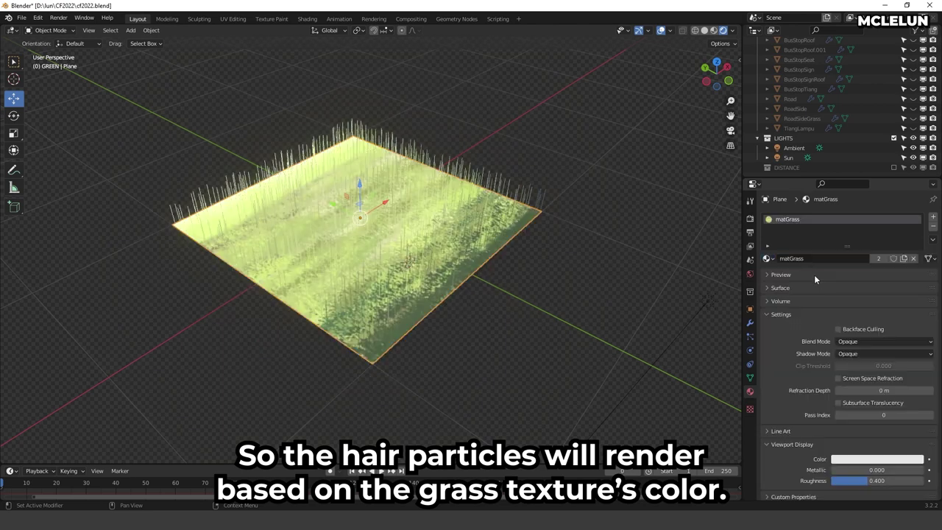
Set the Curves shape in the render settings to Strip.
middle_click_drag(368, 224, 443, 194)
left_click(750, 219)
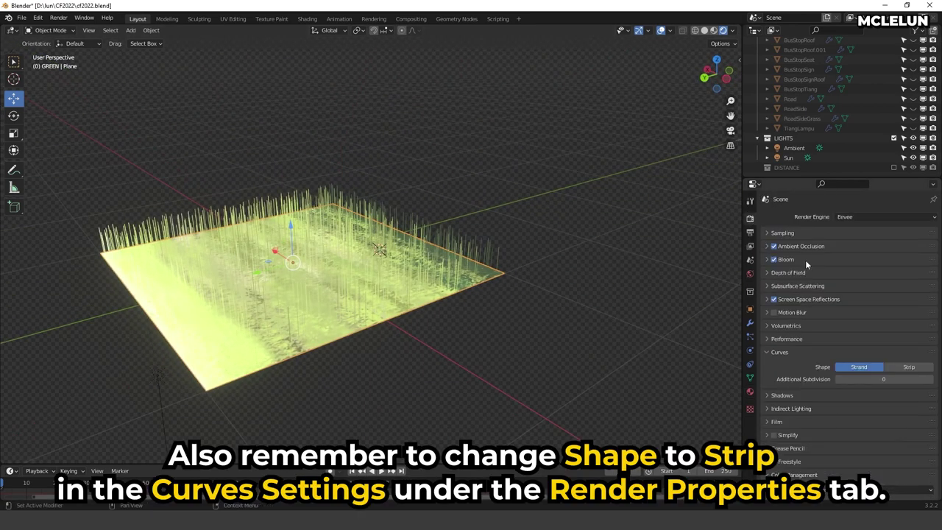
left_click(909, 367)
Widen the plane's grass strands by setting the hair shape's Diameter Scale to 0.03.
middle_click_drag(582, 266, 747, 329)
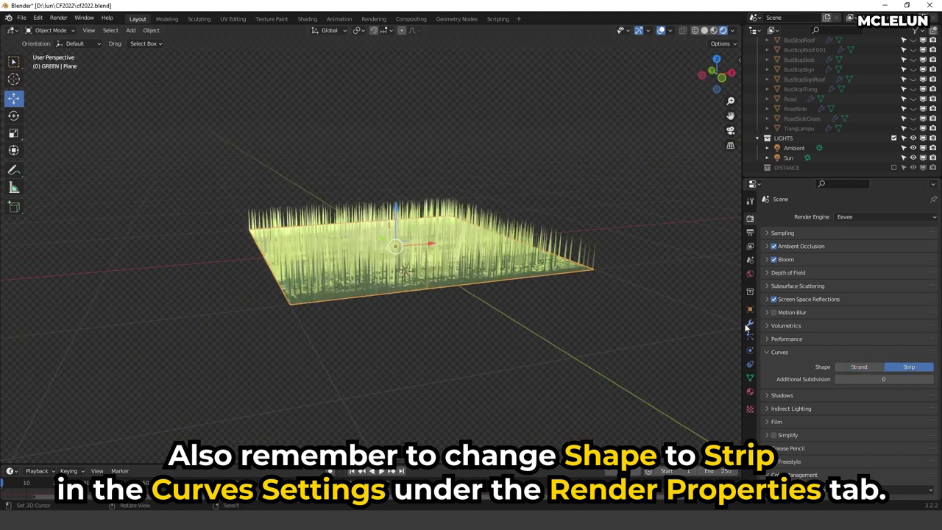
left_click(750, 338)
scroll(841, 366, "down", 10)
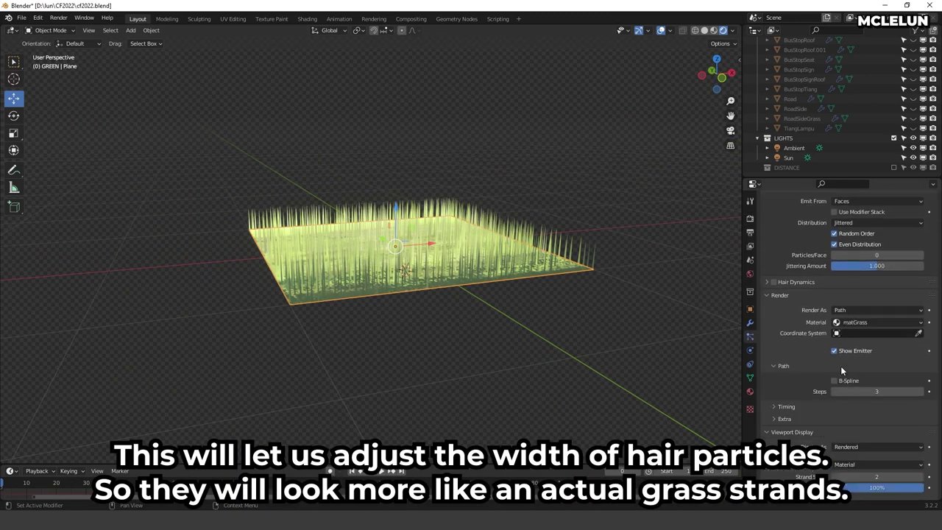
scroll(841, 365, "down", 4)
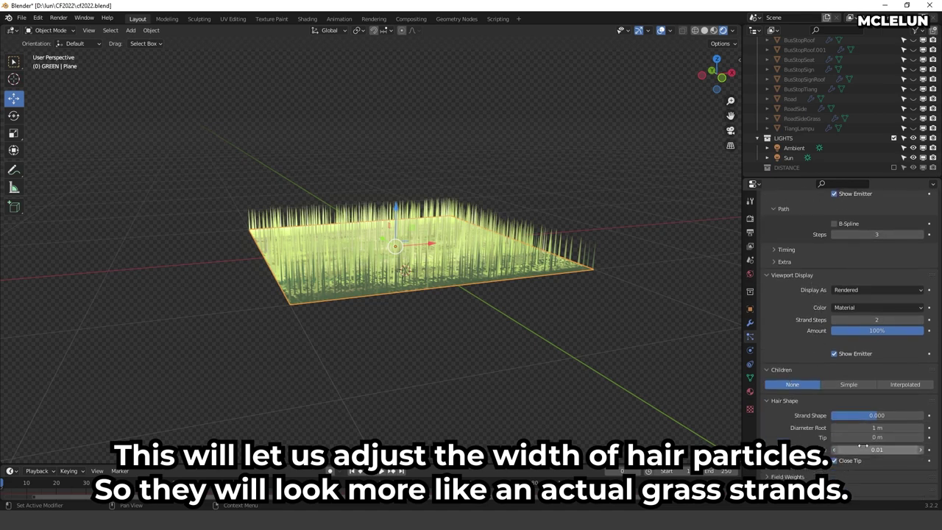
left_click_drag(880, 450, 913, 450)
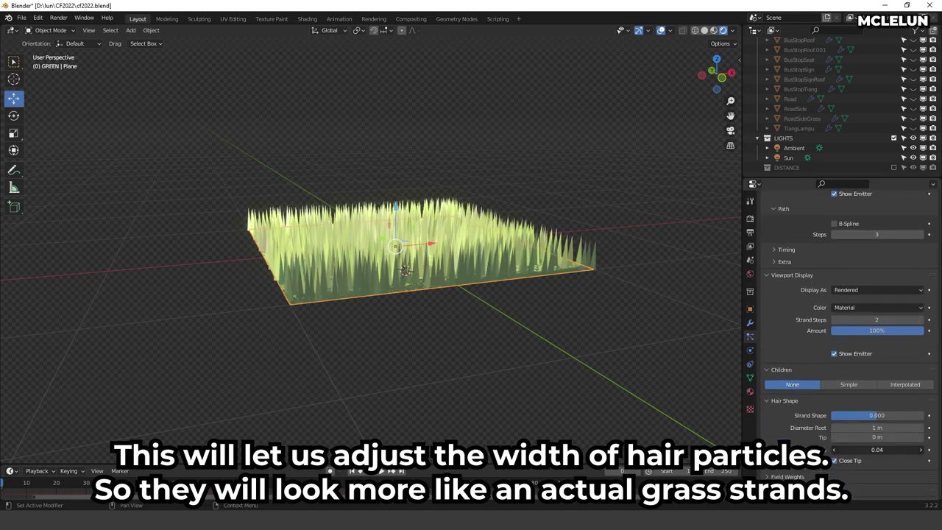
Generate Simple children for the grass, lower Clump to about -0.743 and increase the clump Shape.
middle_click_drag(528, 327, 580, 345)
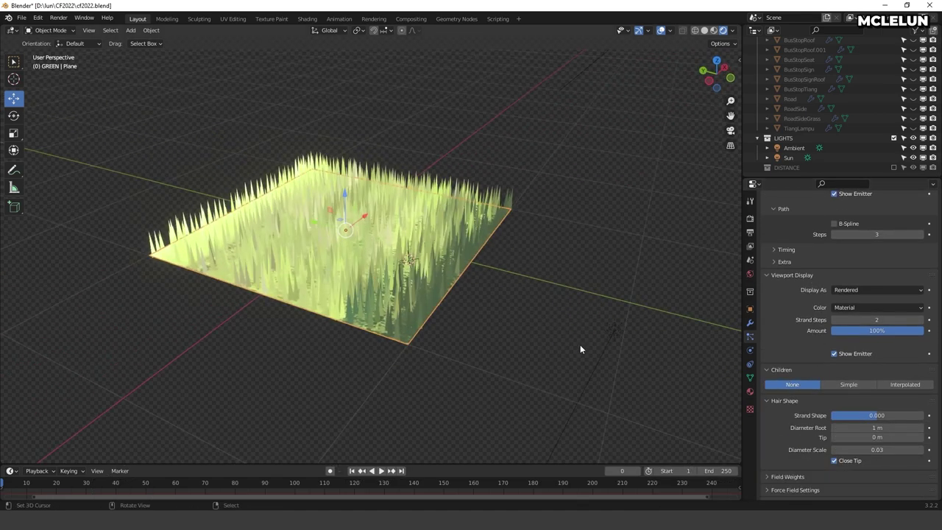
left_click(848, 384)
scroll(839, 390, "down", 5)
left_click_drag(843, 400, 810, 400)
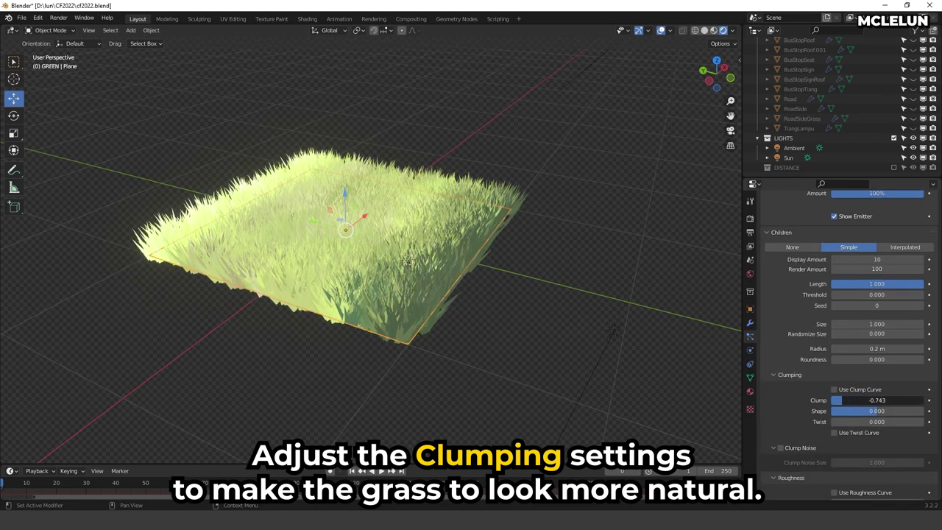
left_click_drag(880, 411, 892, 411)
Increase the Randomize Size of the grass children and reduce their Size.
middle_click_drag(456, 329, 499, 327)
left_click_drag(915, 333, 941, 333)
left_click_drag(915, 324, 895, 324)
middle_click_drag(466, 327, 490, 346)
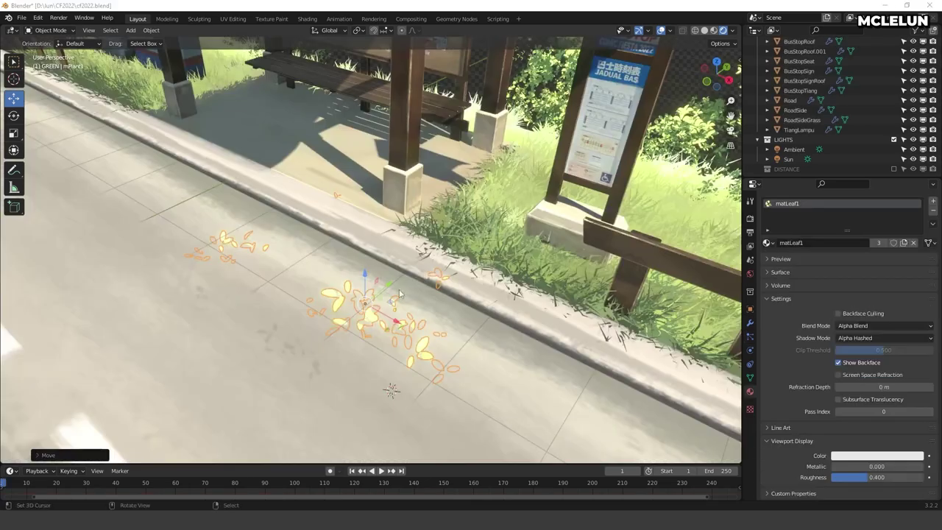
Move the selected leaf cluster on the road along the Z axis.
key("g")
key("z")
left_click(557, 221)
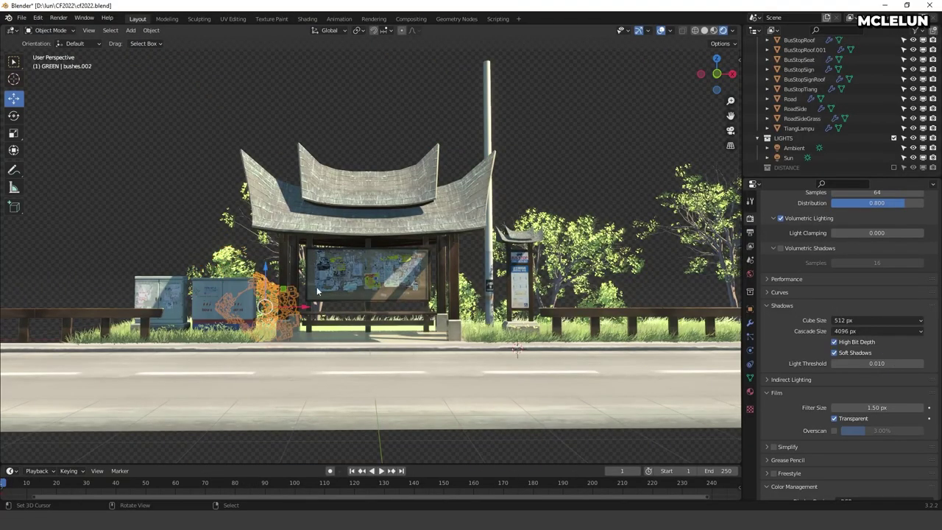
left_click(475, 298)
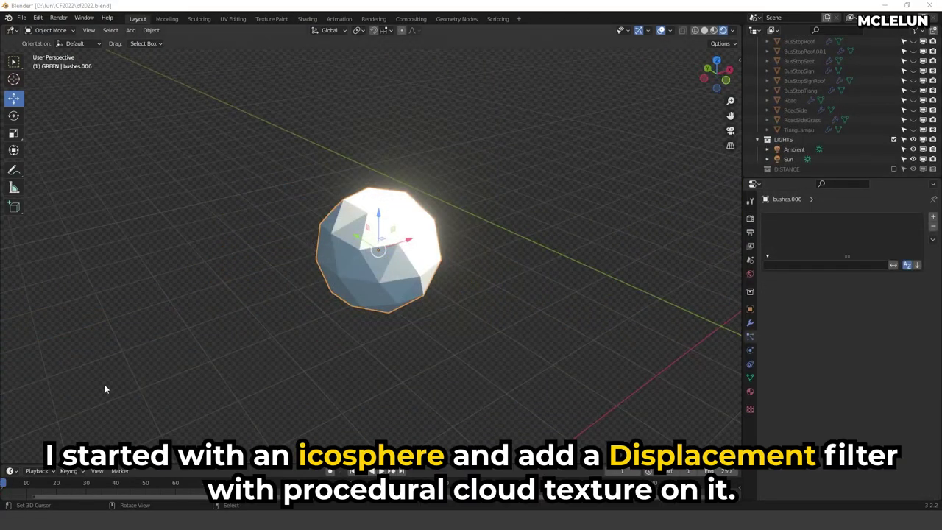
Add a Displace modifier to the icosphere and give it a new texture of type Clouds.
left_click(750, 323)
left_click(808, 216)
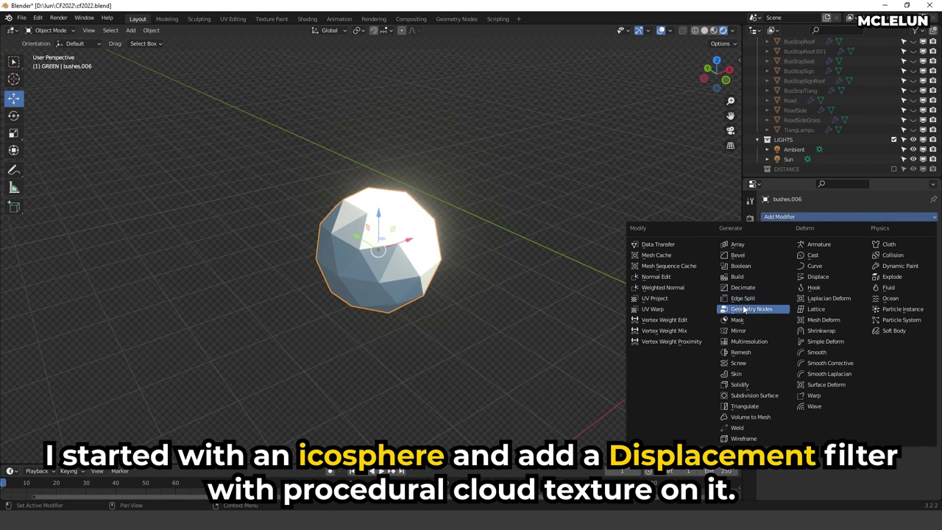
left_click(818, 277)
left_click(930, 249)
left_click(836, 244)
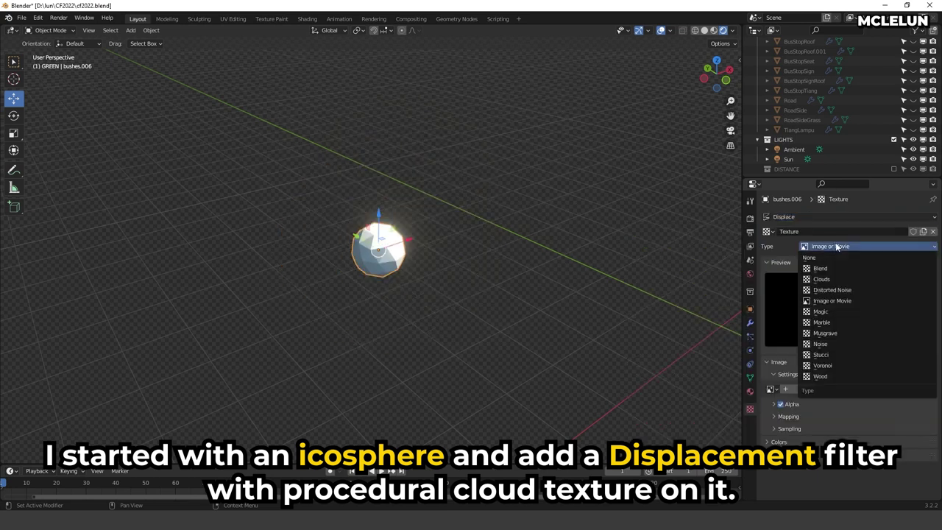
left_click(829, 281)
Add a Subdivision Surface modifier to the icosphere below the Displace modifier.
left_click(750, 324)
left_click(818, 217)
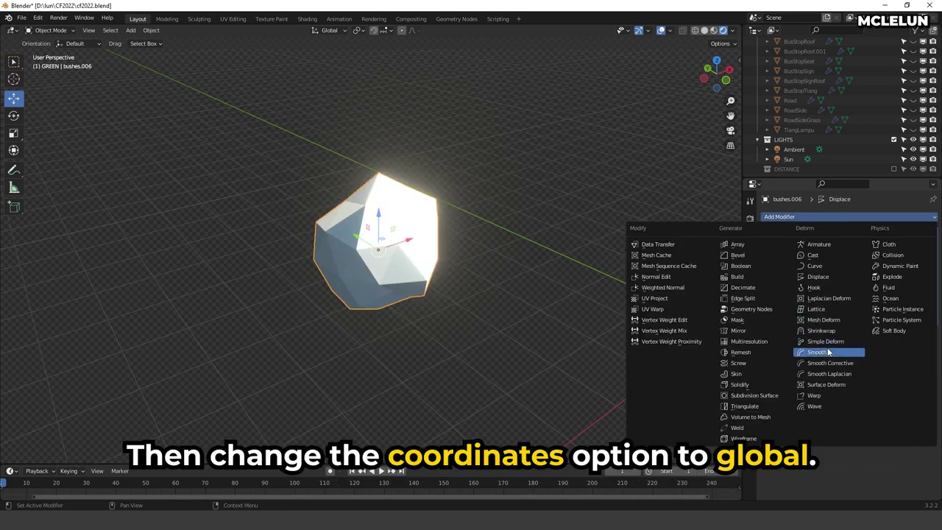
left_click(762, 398)
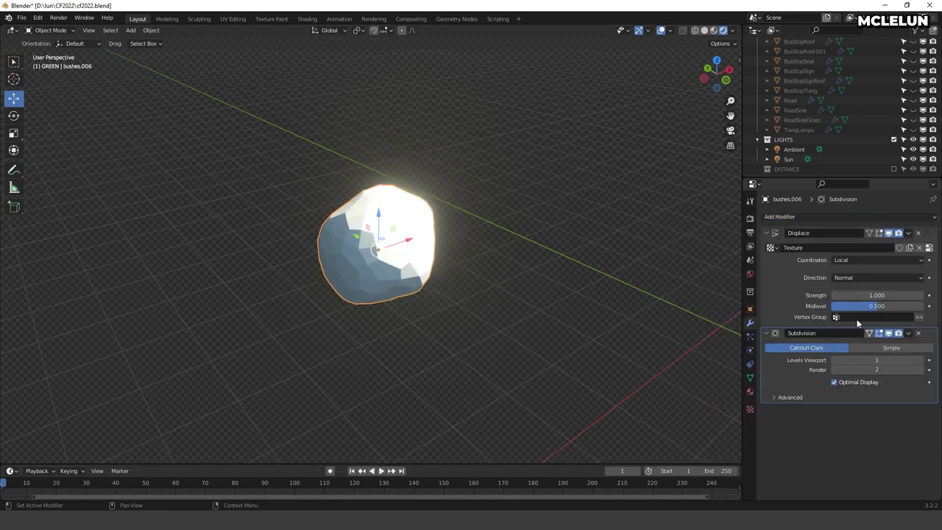
Set the Displace coordinates to Global with strength 4, and move the icosphere to reshape it.
left_click(877, 260)
left_click(854, 283)
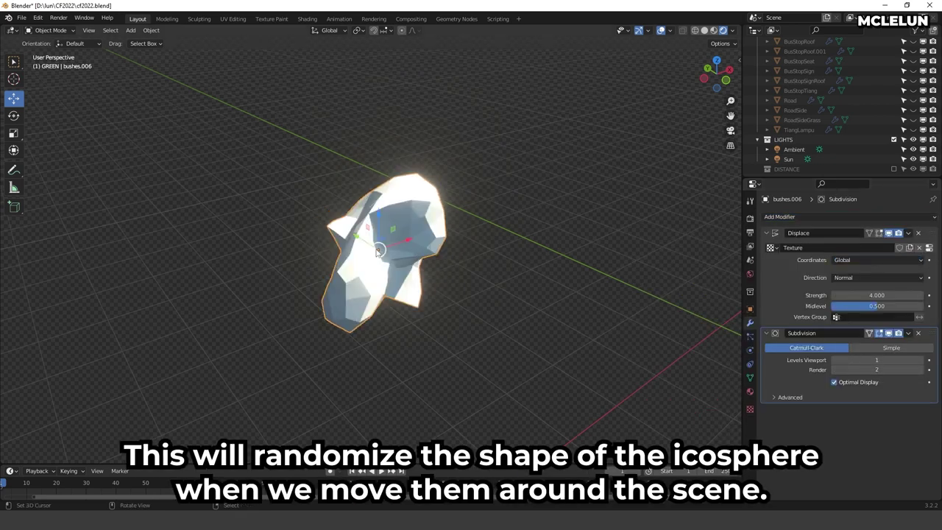
key("g")
left_click(414, 236)
Add an emitter particle system to the icosphere and set its emission end frame to 1.
left_click(750, 336)
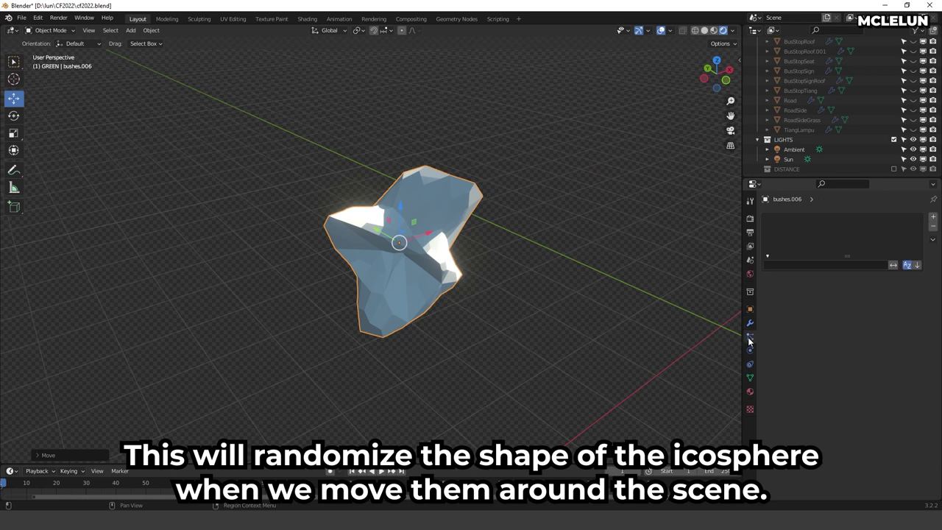
left_click(932, 218)
left_click(878, 358)
type("1")
key("Return")
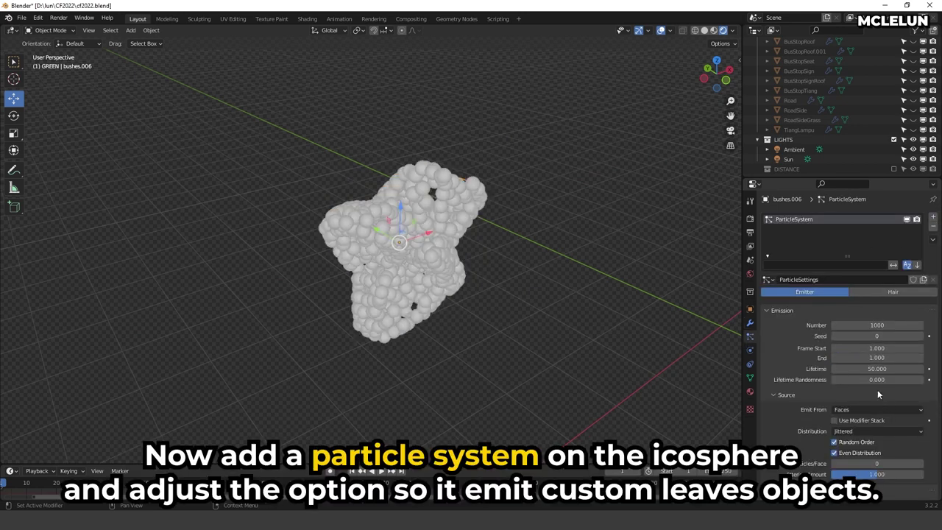
Render the particles as Object instances, using the leaf object ptLeaf.000.
scroll(840, 369, "down", 8)
scroll(813, 321, "down", 8)
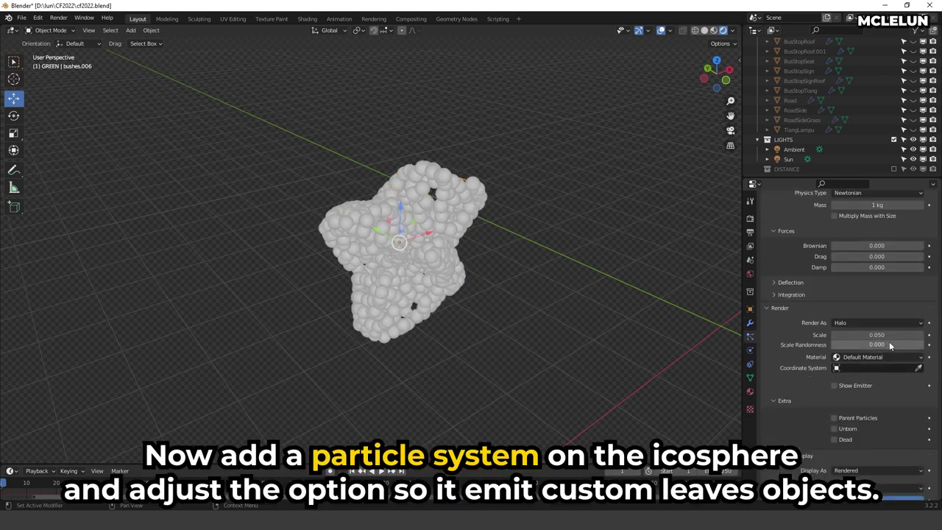
left_click(884, 324)
left_click(870, 376)
left_click(876, 395)
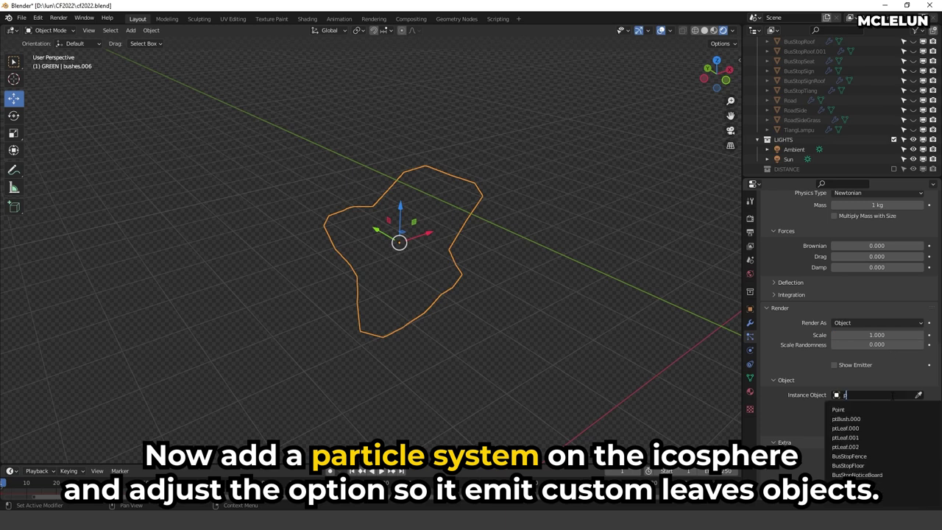
left_click(876, 430)
scroll(826, 440, "down", 8)
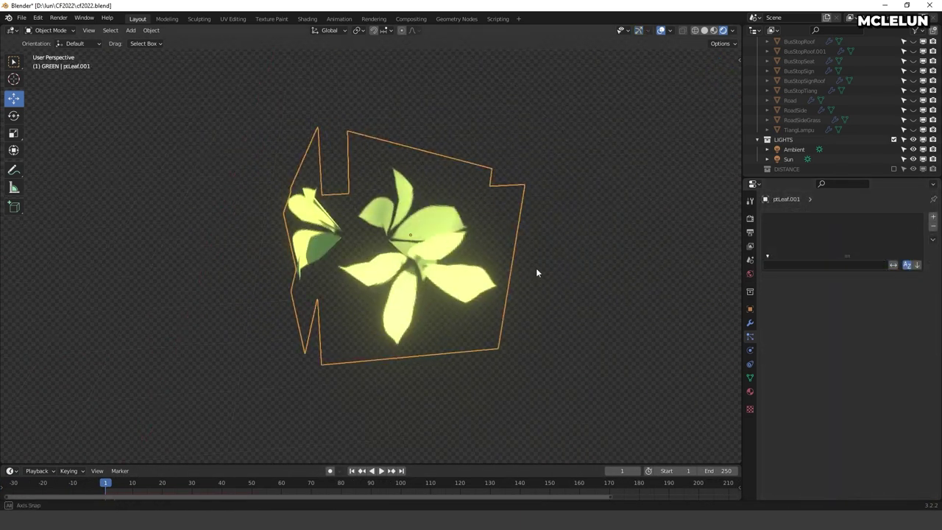
Inspect the mesh of the leaf cluster ptLeaf.001 in Edit Mode.
key("Tab")
mouse_move(497, 271)
middle_mouse_down()
mouse_move(646, 278)
mouse_move(456, 270)
mouse_move(486, 270)
middle_mouse_up()
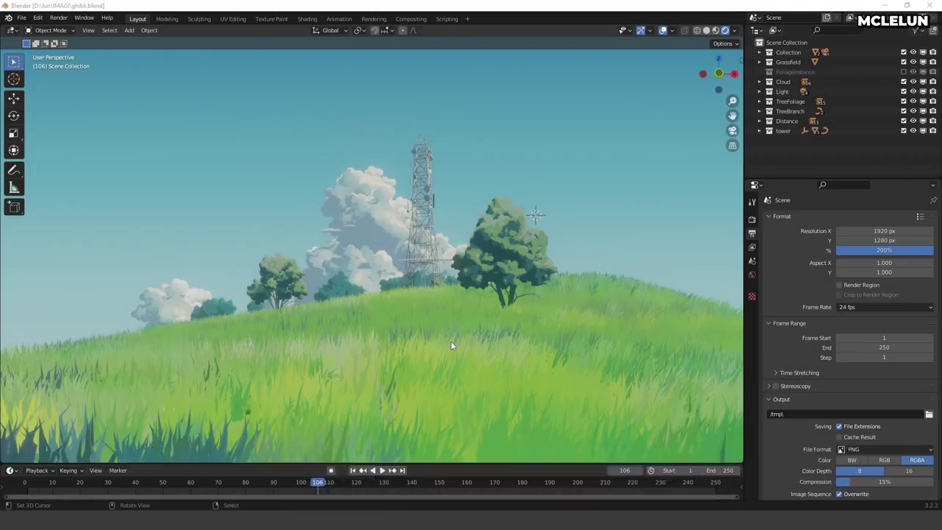
Examine the foliage-based bushes, trees and clouds around the tower in the ghibli.blend hill scene.
left_click(396, 339)
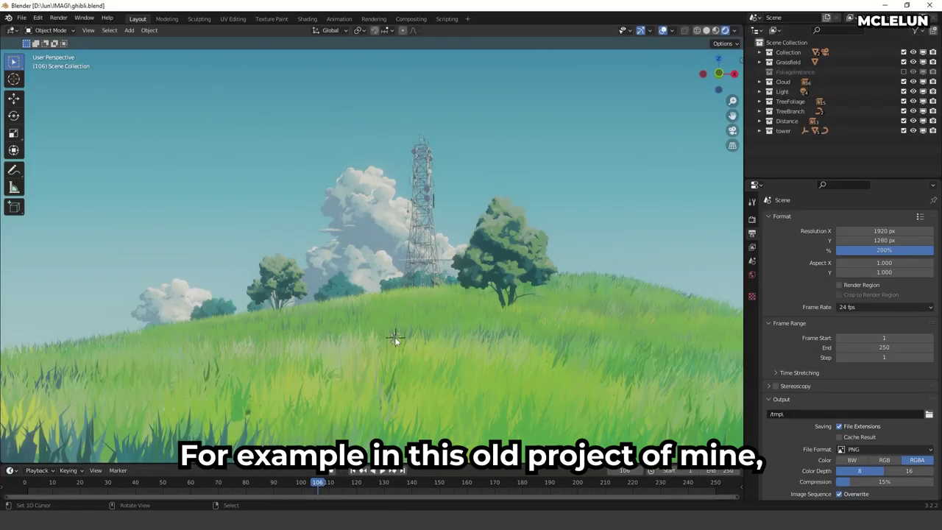
key("shift+grave")
key("w")
key("w")
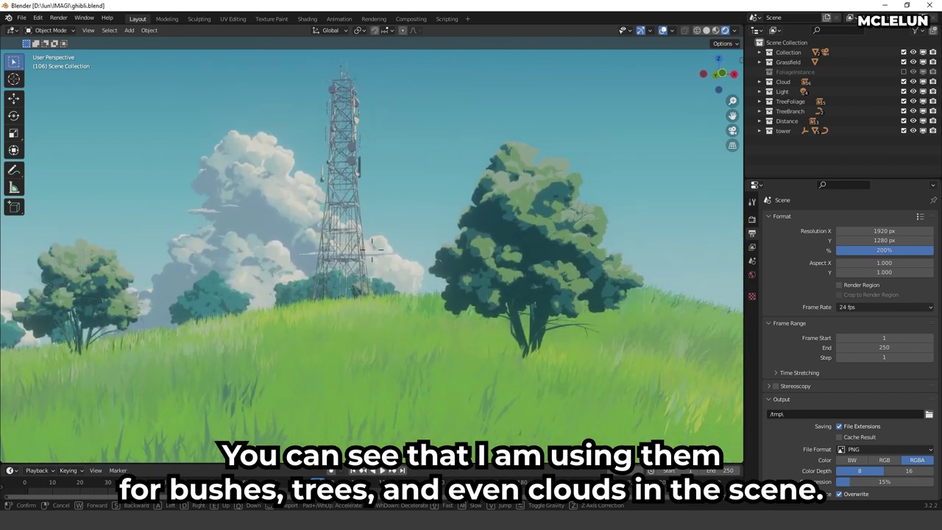
key("a")
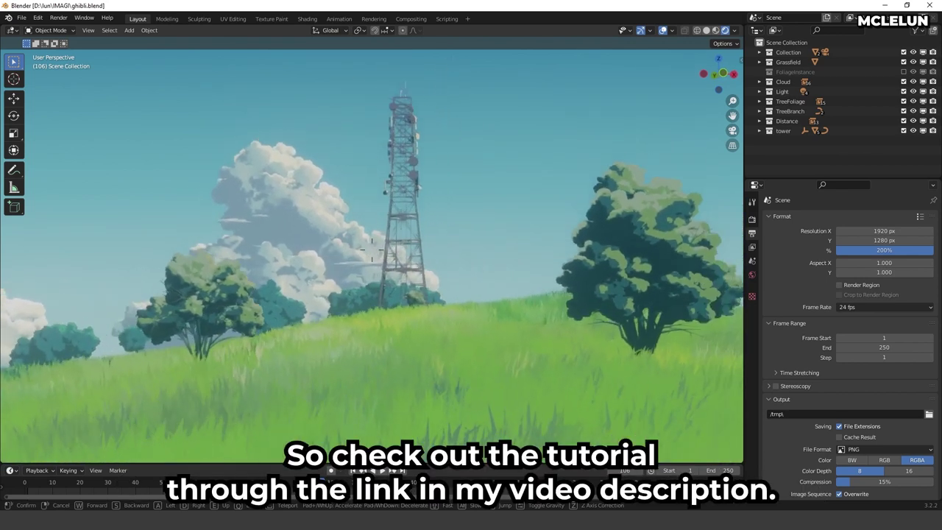
left_click(465, 250)
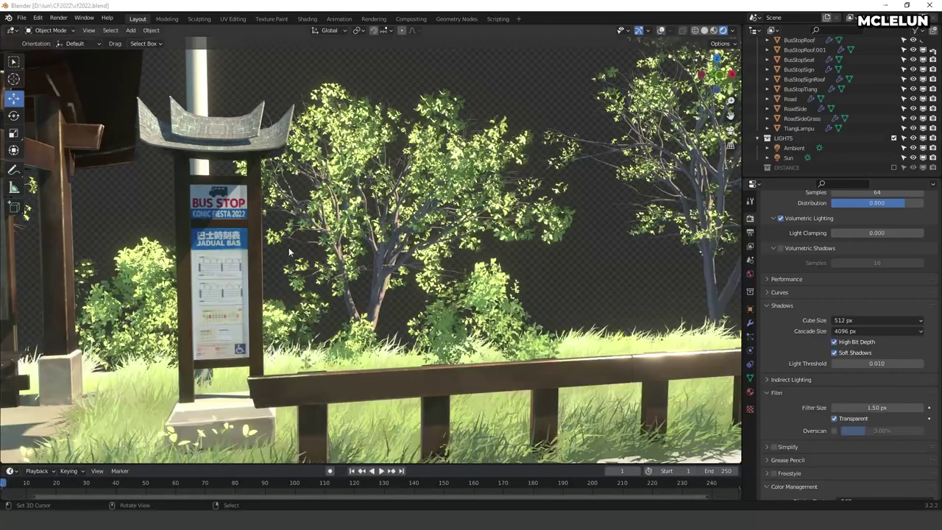
Examine the trees behind the fence in the cf2022.blend bus stop scene up close.
key("shift+grave")
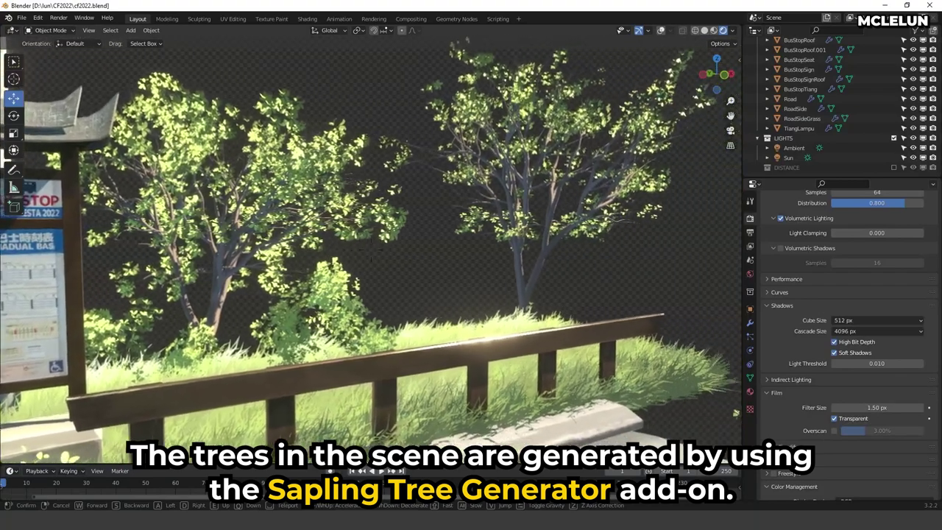
left_click(371, 252)
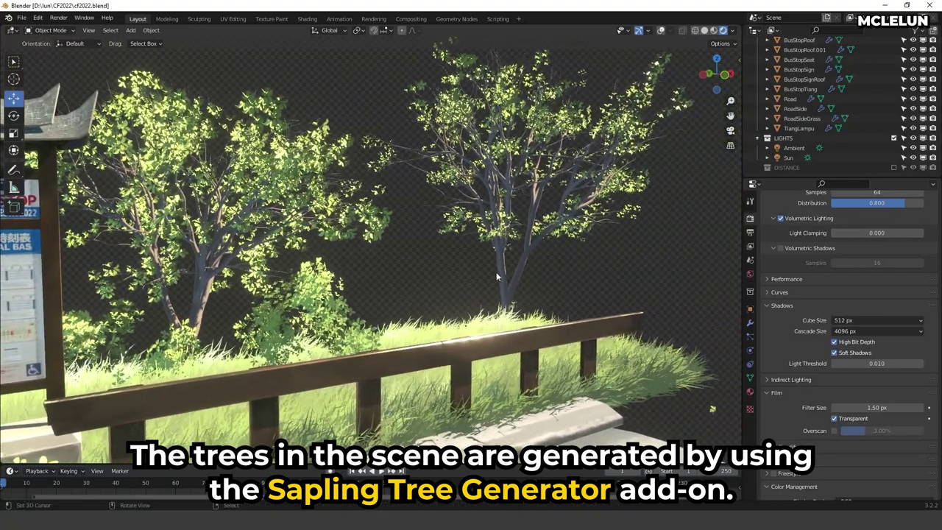
key("shift+grave")
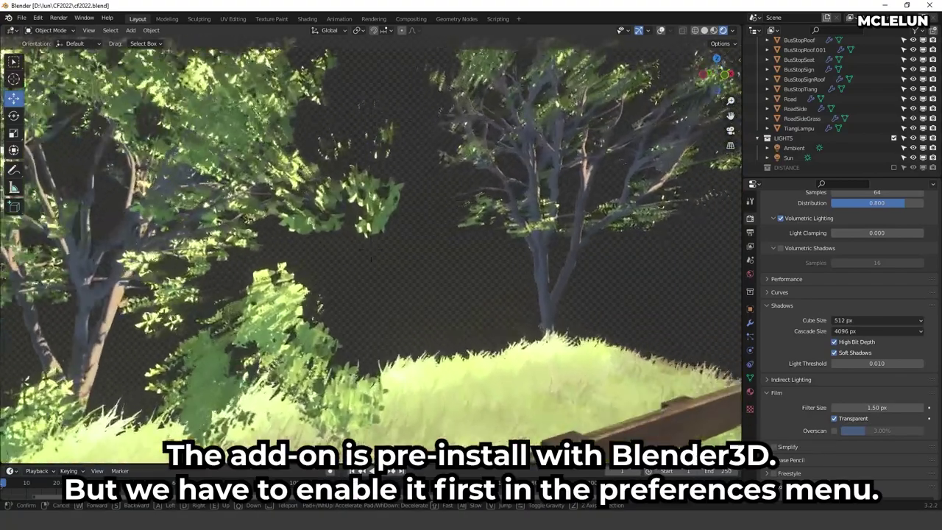
key("w")
left_click(353, 406)
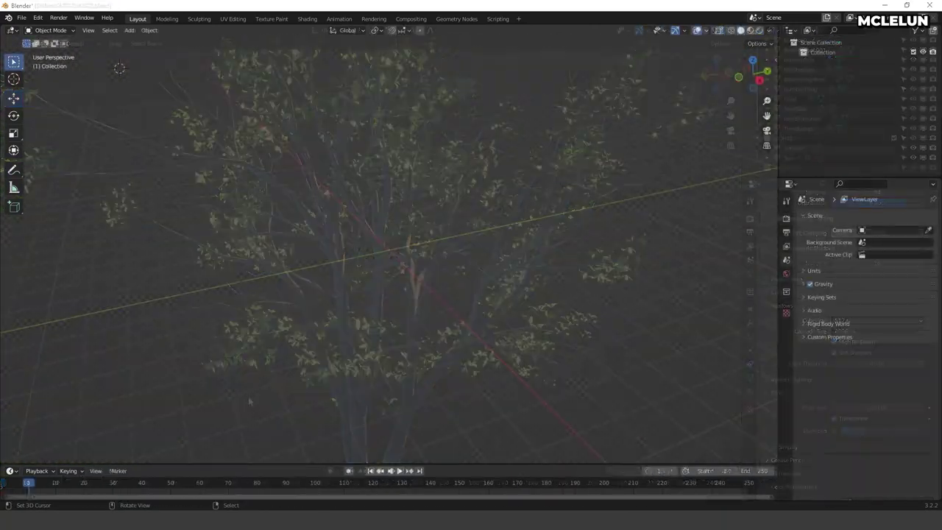
Find the Sapling Tree Gen add-on in the preferences with the search "sap" and enable it.
left_click(37, 18)
left_click(78, 158)
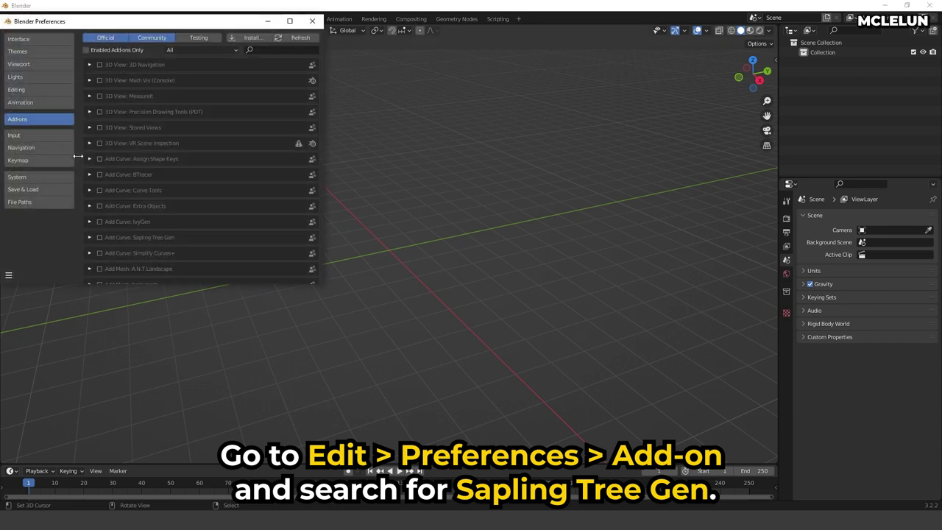
type("sap")
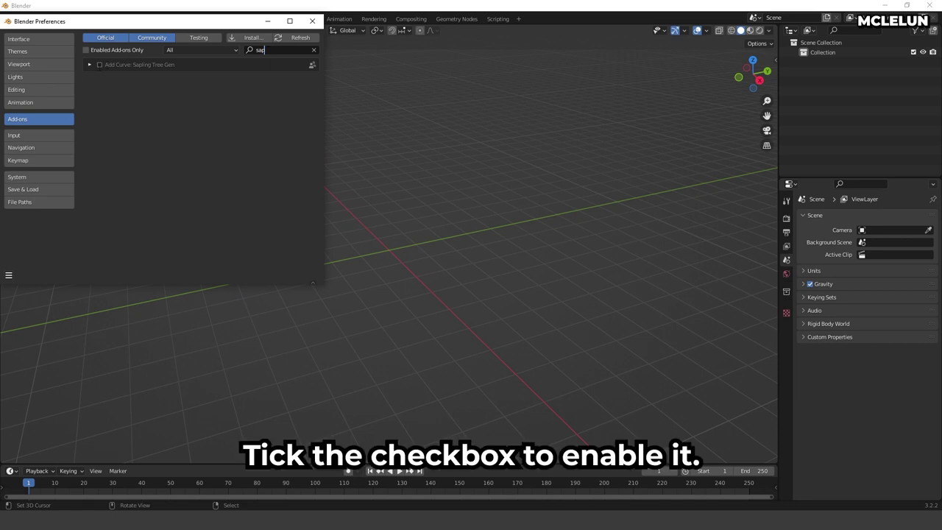
left_click(98, 66)
left_click(311, 21)
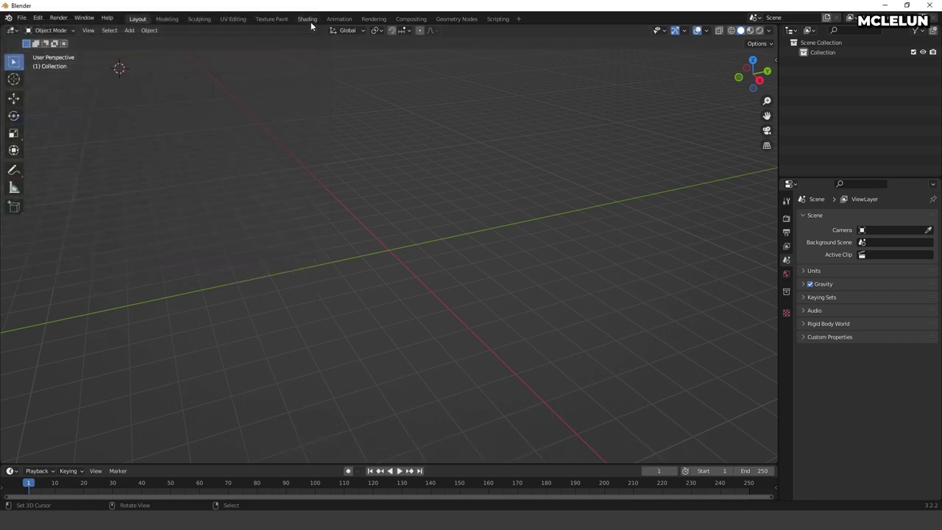
Add a Sapling Tree Gen curve to the empty scene and open the choice of settings categories for the tree.
key("shift+a")
mouse_move(425, 221)
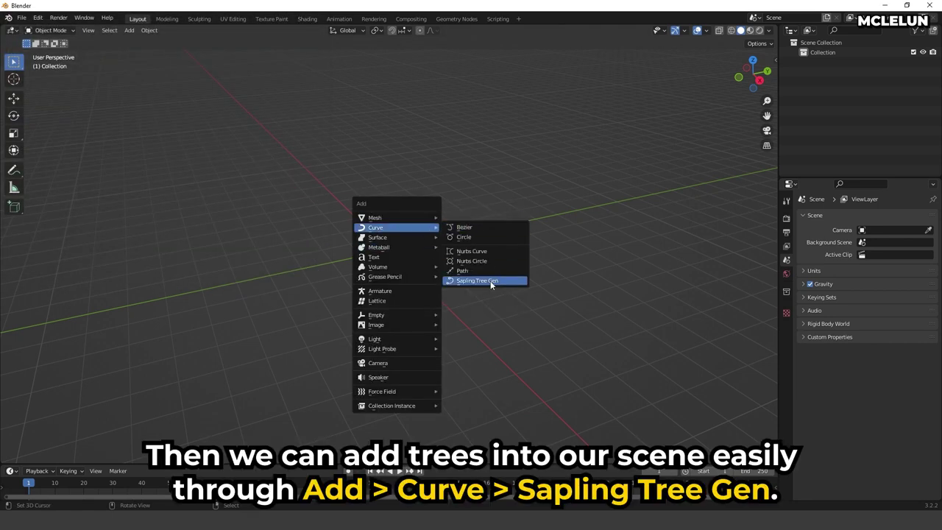
left_click(490, 281)
left_click(48, 455)
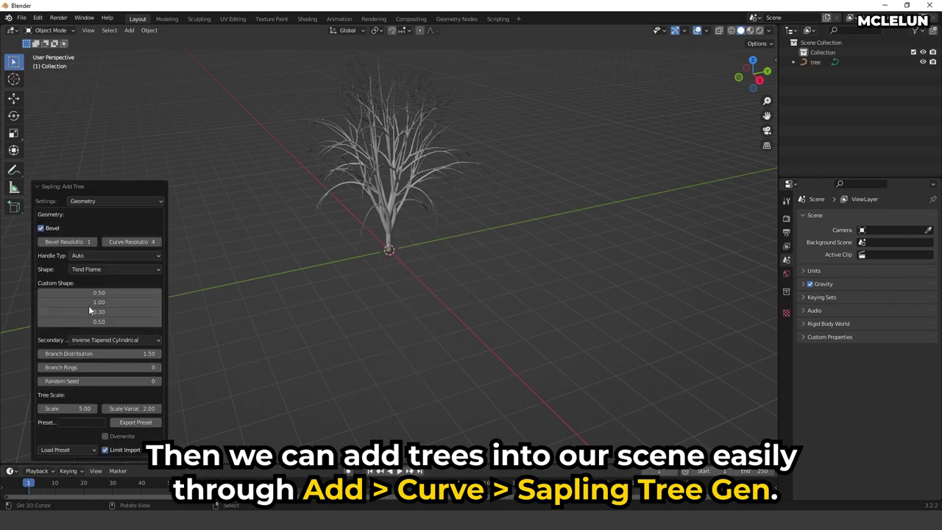
left_click(115, 201)
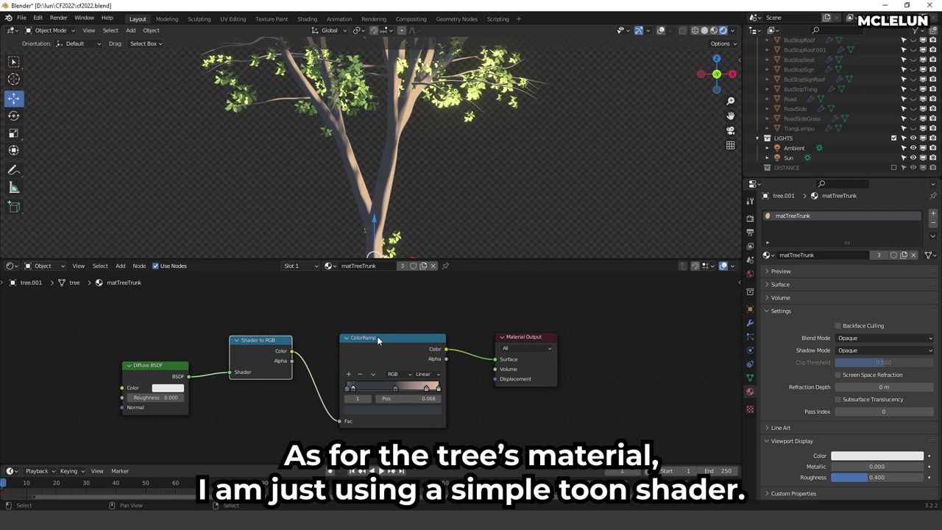
Shift a dark color stop toward the middle of the ColorRamp in the matTreeTrunk toon shader.
left_click(377, 336)
left_click(499, 336)
left_click(396, 389)
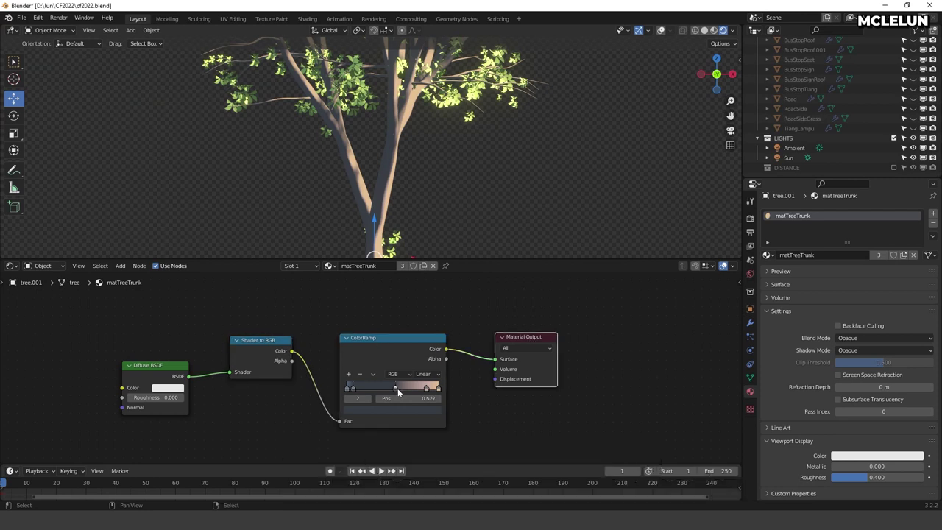
left_click_drag(353, 388, 388, 391)
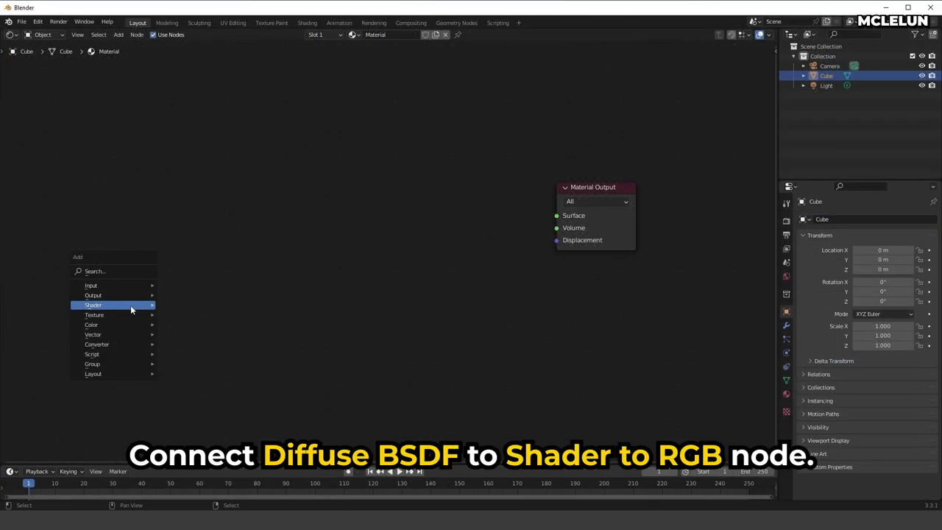
Add Diffuse BSDF and Shader to RGB nodes to the cube's material and connect the BSDF output to the Shader input.
left_click(213, 324)
left_click(286, 241)
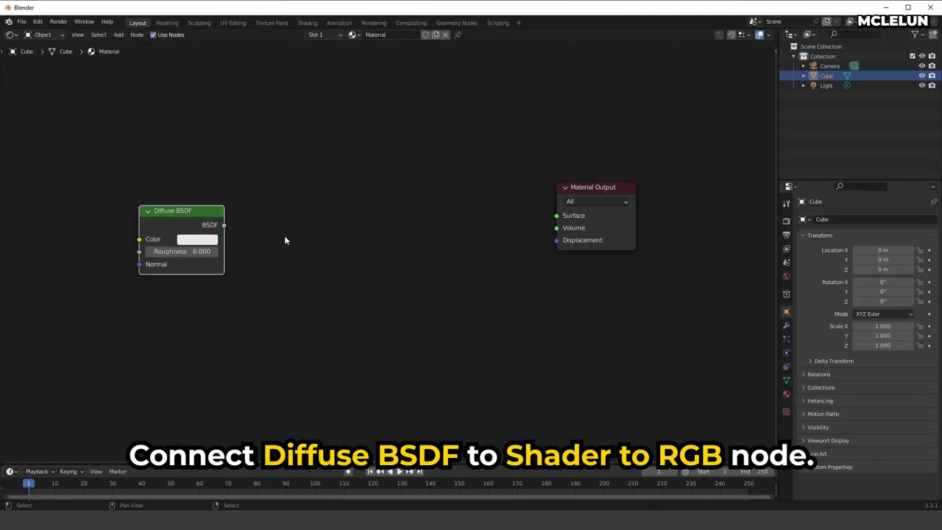
type("s")
left_click(282, 244)
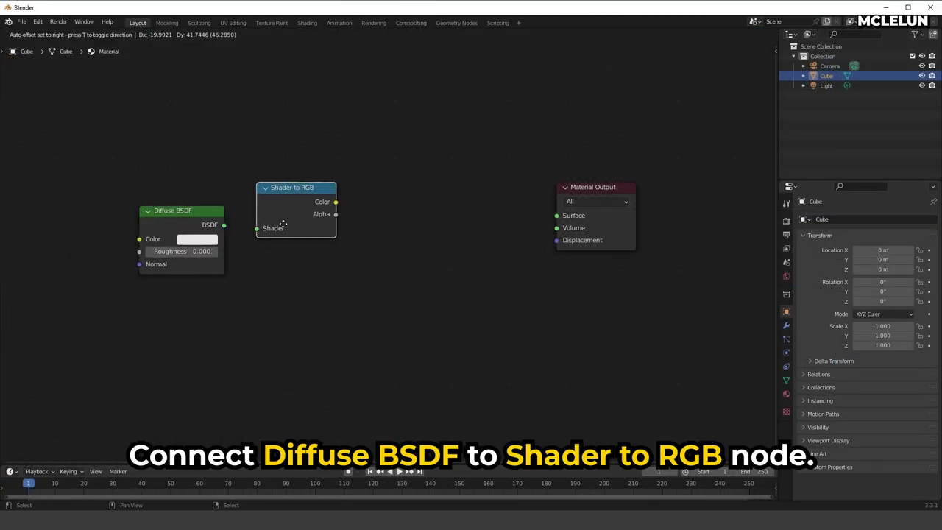
left_click(284, 234)
left_click_drag(225, 225, 259, 236)
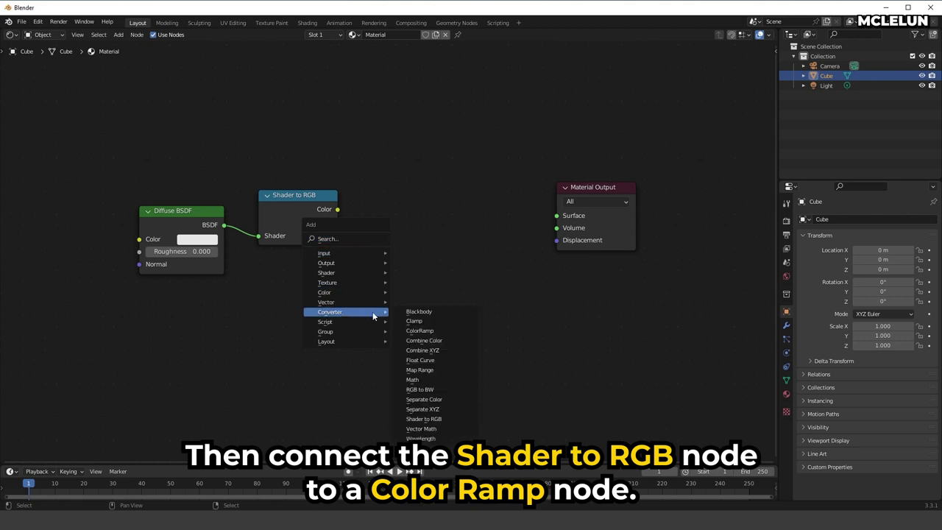
Add a ColorRamp after Shader to RGB, connect its Color to the Material Output's Surface, and adjust its gradient.
left_click(420, 331)
left_click(367, 258)
left_click_drag(508, 200, 554, 220)
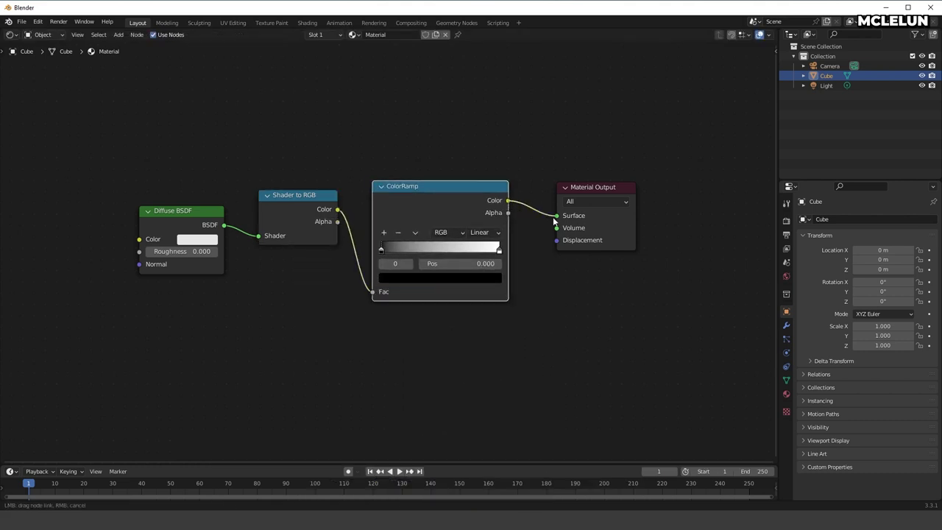
left_click_drag(432, 254, 439, 254)
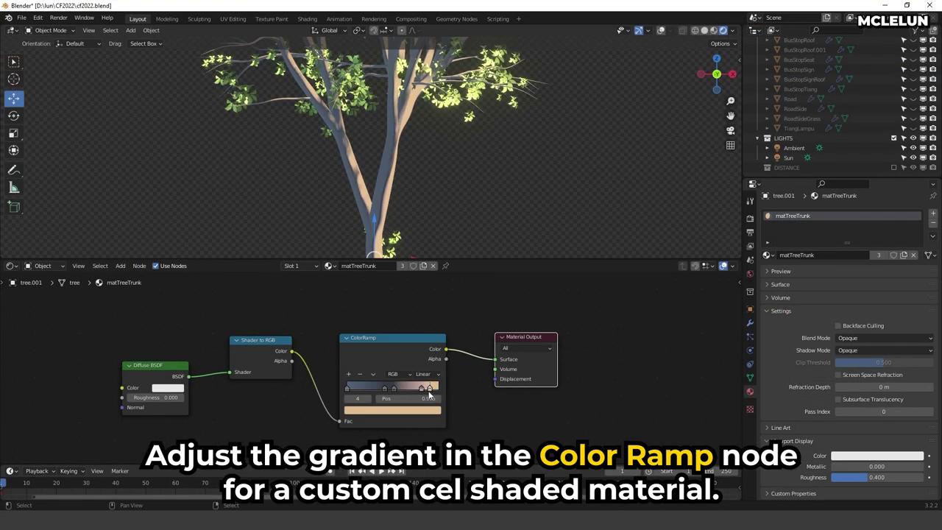
Adjust the color of the light tan stop in the tree trunk's ColorRamp.
left_click(429, 410)
left_click_drag(422, 295, 421, 282)
left_click_drag(375, 325, 378, 318)
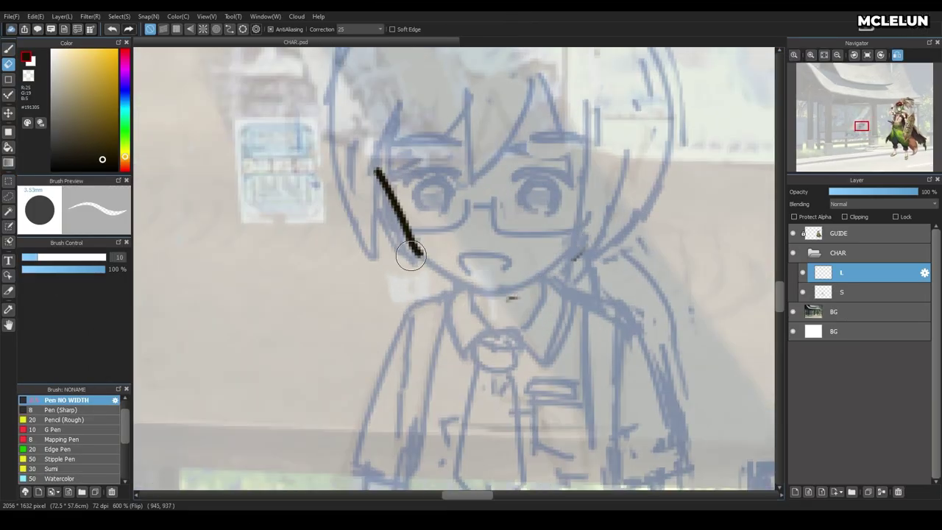
In the paint program, ink the mascot's face outline, bangs and outer hair on layer L over the blue sketch.
left_click_drag(355, 236, 571, 298)
left_click_drag(441, 153, 364, 228)
left_click_drag(444, 151, 522, 146)
left_click_drag(427, 105, 288, 273)
left_click_drag(468, 185, 475, 324)
Ink the hair outline on the other side of the mascot's head and the bridge of the glasses.
key("e")
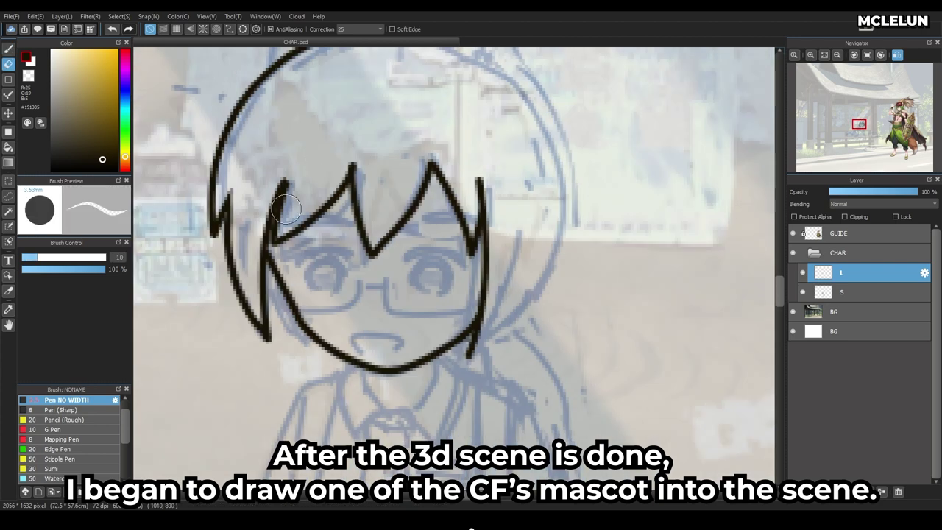
key("b")
left_click_drag(500, 232, 442, 326)
left_click_drag(417, 424, 444, 424)
Ink the inner line of the first cat ear and erase the head outline crossing the ear's base.
left_click_drag(346, 144, 335, 140)
key("e")
left_click_drag(356, 187, 334, 203)
Flip the canvas view horizontally and ink the top of the head at the base of the second cat ear.
key("b")
key("h")
left_click_drag(371, 198, 460, 168)
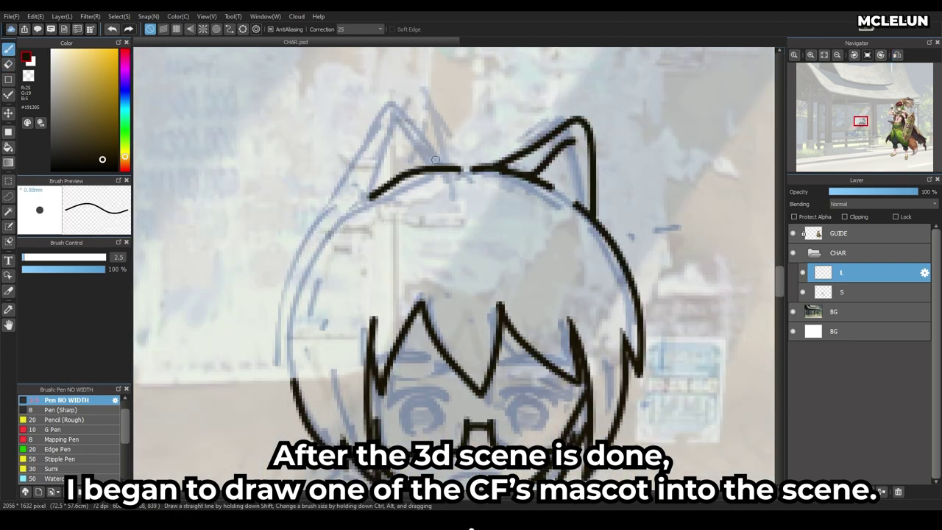
Ink the mascot's shirt collar and the outlines below it over the blue torso sketch on layer L.
left_click_drag(479, 423, 375, 100)
left_click_drag(322, 177, 361, 228)
left_click_drag(396, 178, 361, 228)
mouse_move(306, 188)
left_mouse_down()
mouse_move(341, 256)
mouse_move(403, 111)
left_mouse_up()
mouse_move(384, 151)
left_mouse_down()
mouse_move(413, 285)
mouse_move(369, 399)
left_mouse_up()
left_click_drag(276, 198, 243, 405)
Flip the canvas view horizontally and ink the backpack strap edges and shirt sides over the sketched torso.
key("h")
left_click_drag(471, 272, 311, 210)
left_click_drag(273, 145, 292, 339)
key("e")
key("b")
left_click_drag(344, 305, 374, 221)
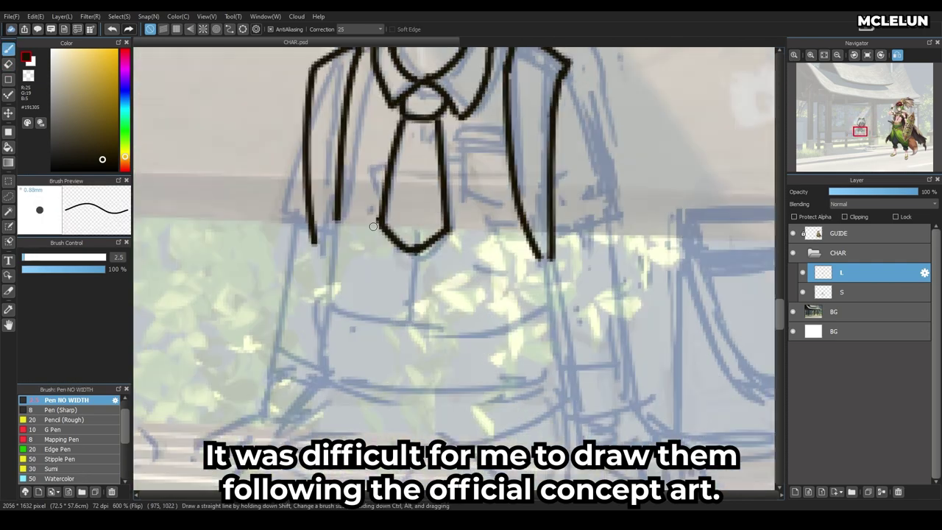
left_click_drag(294, 53, 298, 153)
left_click_drag(571, 53, 550, 161)
left_click_drag(294, 248, 525, 248)
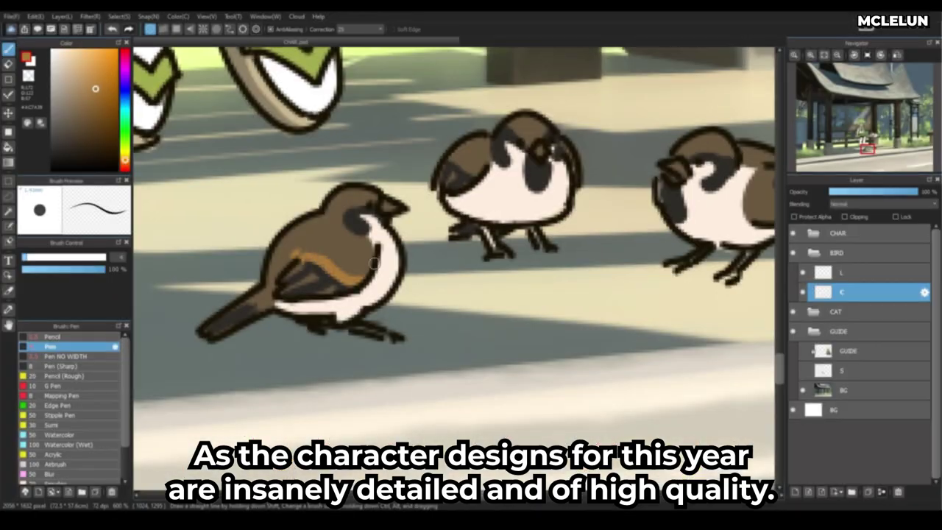
Paint orange-brown #AC7A39 feather markings on the sparrows' wings on layer C of the BIRD group.
scroll(447, 212, "down", 5)
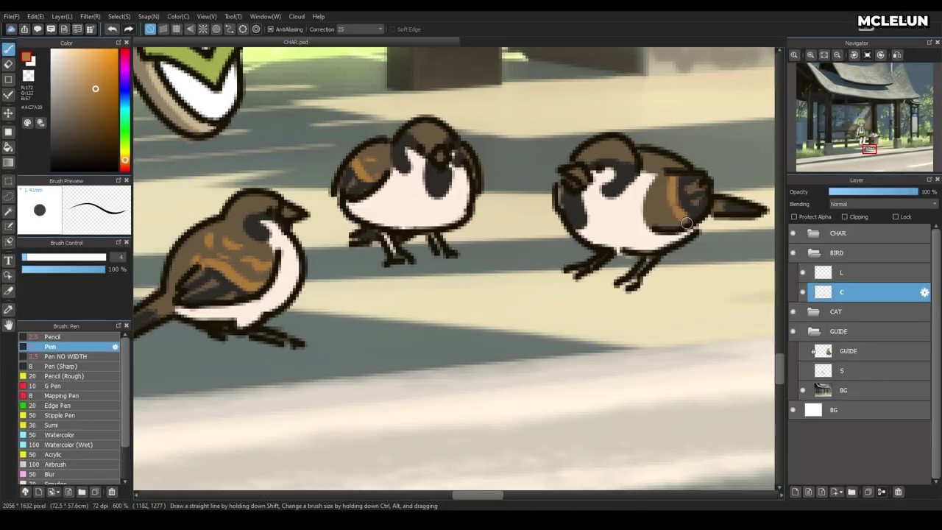
scroll(412, 184, "up", 5)
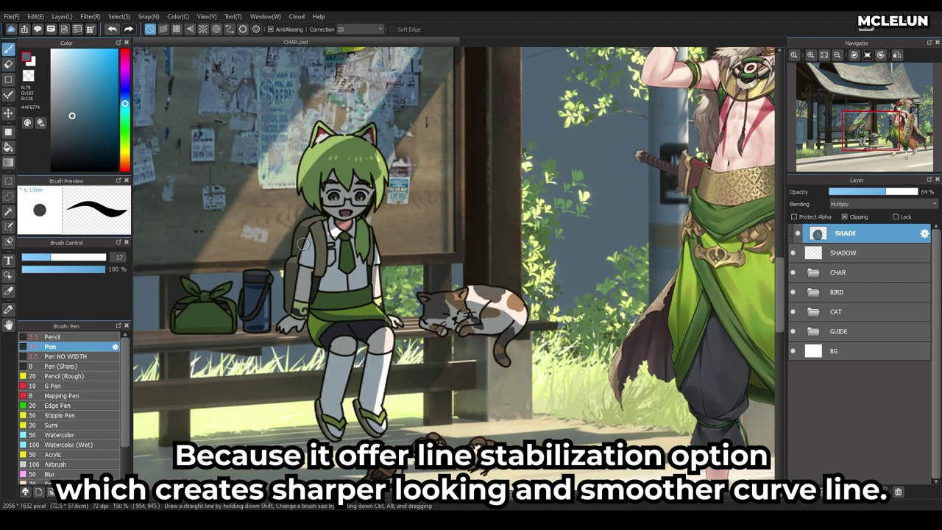
Refine the SHADE layer by erasing lit areas on the green bundle and the hair lock beside the mascot's tie.
key("e")
left_click_drag(221, 276, 193, 294)
key("b")
key("e")
key("b")
key("e")
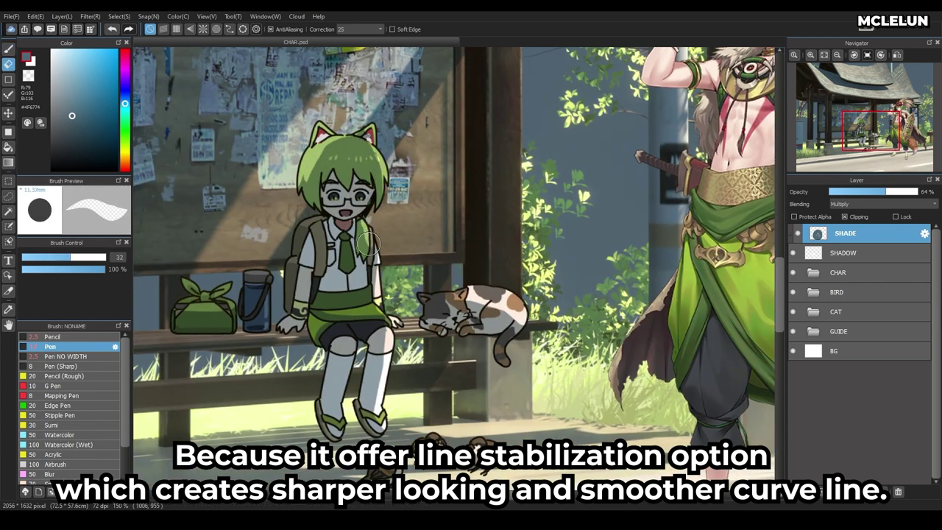
left_click_drag(364, 225, 372, 257)
key("b")
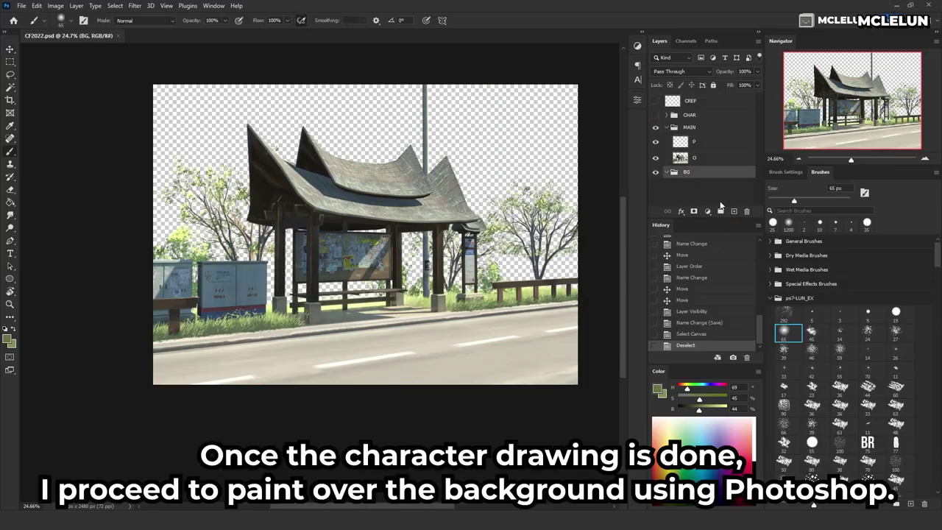
Switch to Photoshop, name the new layer in the BG group SKY and fill it with light blue.
double_click(696, 186)
type("SKY")
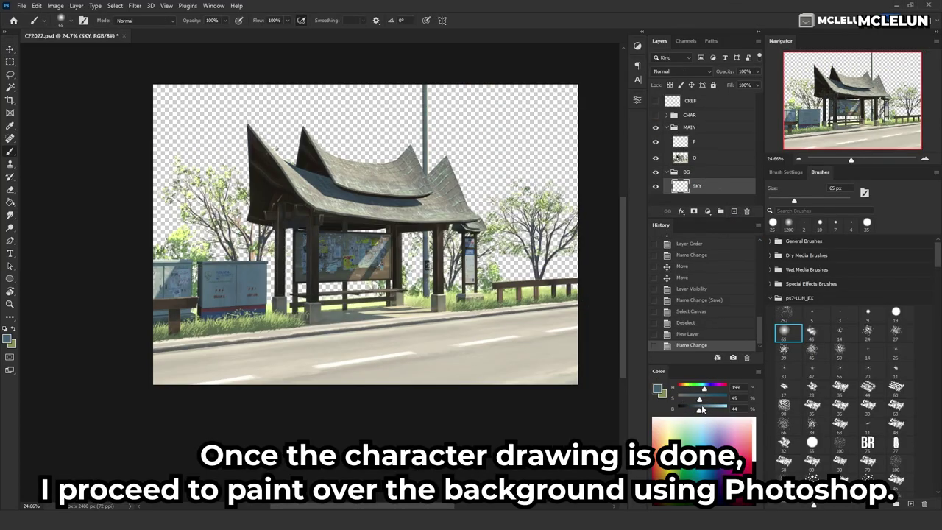
key("alt+BackSpace")
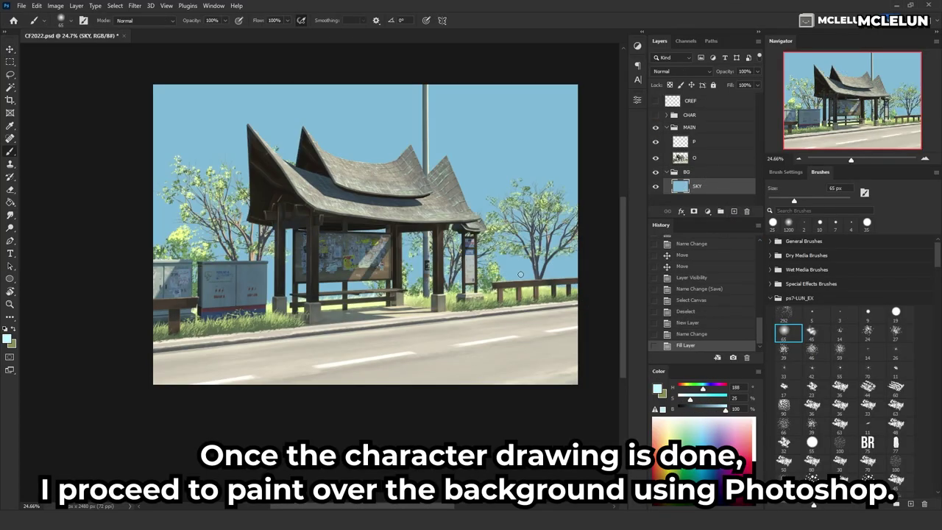
Enlarge the soft brush and paint a pale blue glow (H 188, S 25, B 100) low in the sky behind the shelter.
key("bracketright")
key("bracketright")
key("bracketright")
key("bracketright")
key("bracketright")
key("bracketright")
key("bracketright")
key("bracketright")
key("bracketright")
key("bracketright")
key("bracketright")
key("bracketright")
key("bracketright")
key("bracketright")
key("bracketright")
key("bracketright")
key("bracketright")
left_click_drag(521, 275, 560, 265)
left_click_drag(508, 273, 530, 284)
mouse_move(190, 219)
left_mouse_down()
mouse_move(176, 238)
mouse_move(515, 199)
left_mouse_up()
Enlarge the soft brush to 1800 px and blend the SKY layer into a deeper blue toward the top.
key("bracketright")
key("bracketright")
key("bracketright")
key("bracketright")
key("bracketright")
key("bracketright")
key("bracketright")
key("bracketright")
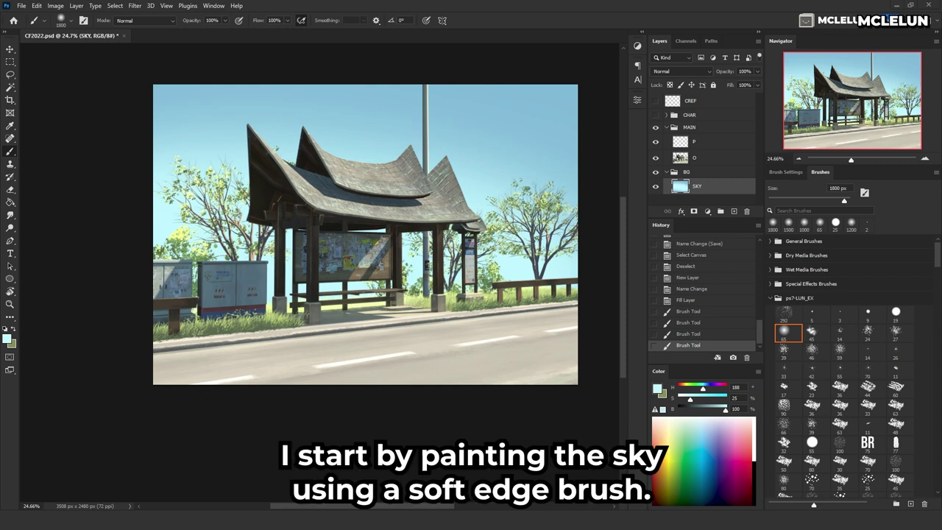
left_click(709, 200)
left_click(463, 206)
left_click(437, 194)
left_click(699, 186)
left_click_drag(366, 212, 236, 147)
left_click_drag(703, 388, 701, 398)
left_click_drag(442, 88, 144, 47)
Stamp clouds above the shelter roof on a new CLOUD layer using an 800 px cloud-shaped brush in pale blue.
scroll(839, 368, "down", 5)
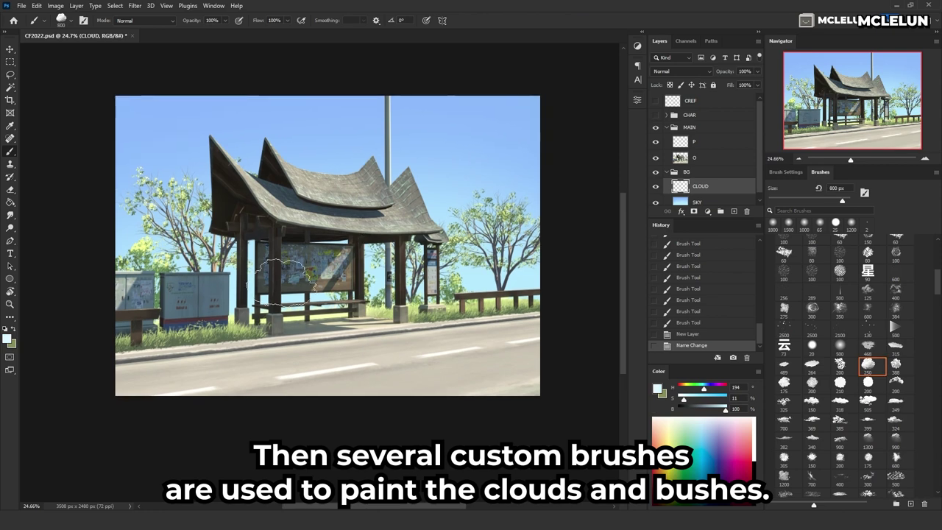
left_click(343, 142)
left_click(427, 137)
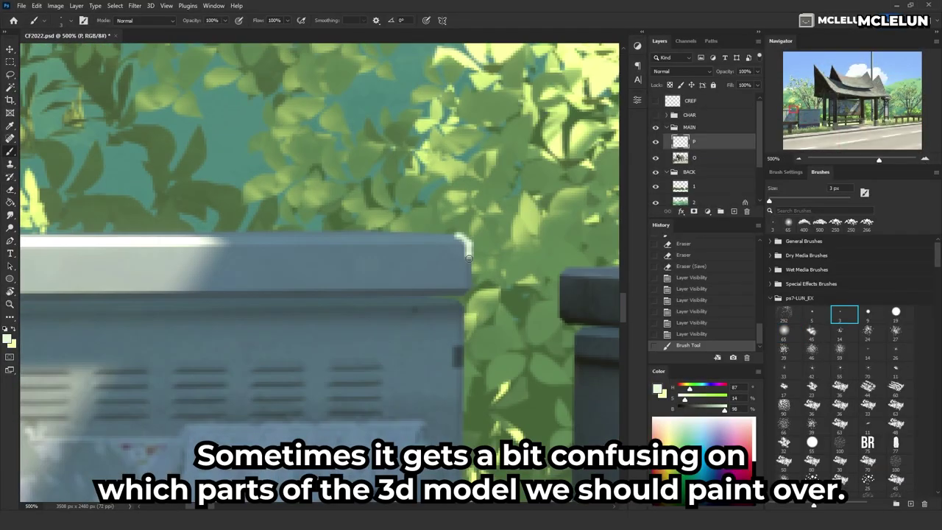
On layer P, paint a pale 3 px highlight down the corner of the utility cabinet's lid and erase the excess.
left_click_drag(469, 259, 469, 283)
key("e")
mouse_move(236, 330)
left_mouse_down()
mouse_move(511, 299)
mouse_move(385, 125)
mouse_move(524, 209)
left_mouse_up()
scroll(511, 299, "down", 2, "alt")
Paint thin pale highlights along the cabinet's door seam and handles, trimming the strokes with the eraser.
key("b")
left_click_drag(195, 477, 193, 427)
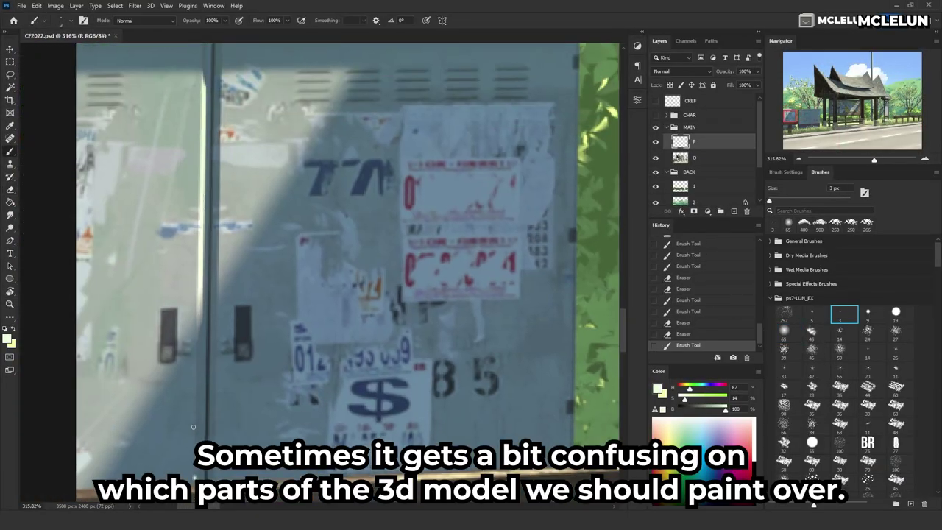
key("e")
left_click_drag(517, 237, 463, 261)
key("b")
left_click_drag(467, 179, 471, 158)
left_click_drag(441, 221, 481, 213)
Sample blue from the cabinet and paint thin, straight lighter-blue edge lines along the door frames of the shaded cabinet.
left_click(482, 213, "alt")
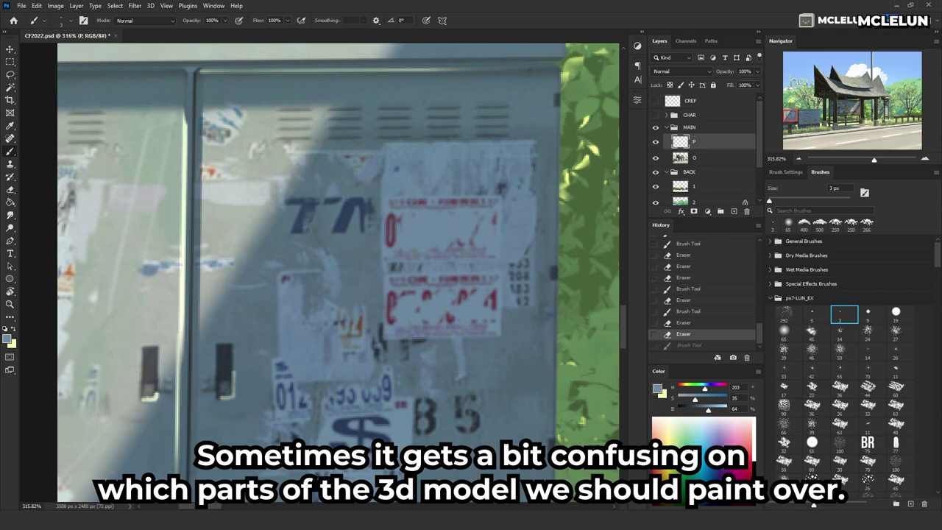
left_click_drag(310, 184, 305, 314)
left_click_drag(177, 201, 96, 201, "shift")
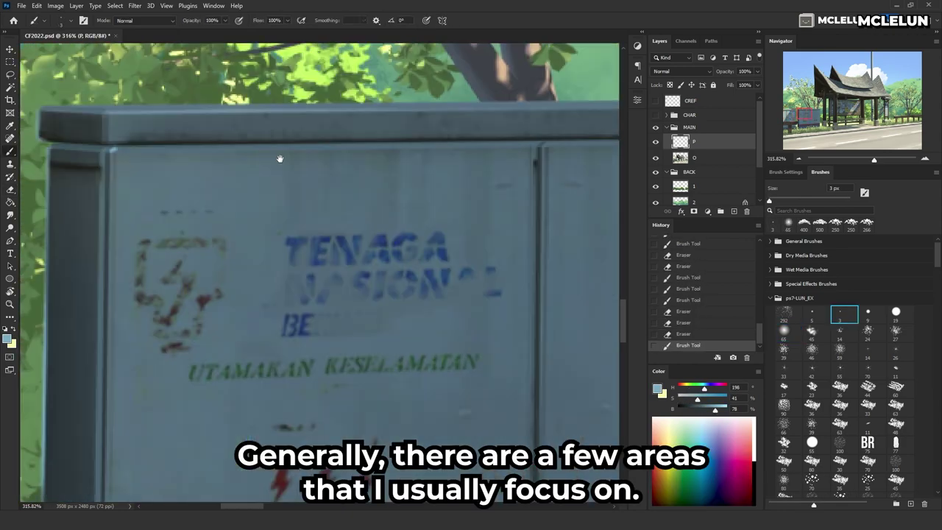